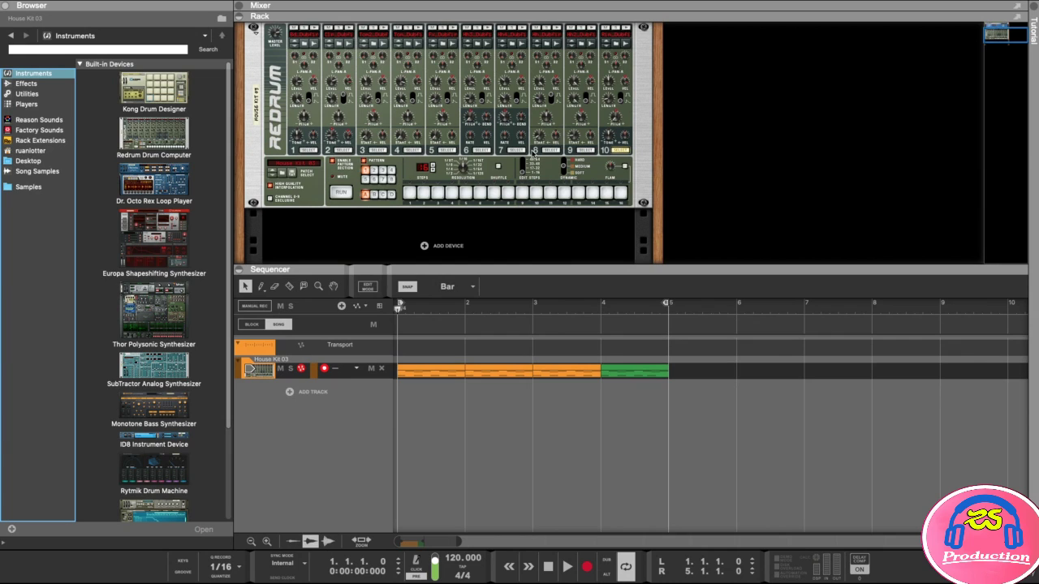
# Step: Enlarge the rack area and audition the House Kit 03 drum loop, stopping back at bar 1
pyautogui.moveTo(537, 268); pyautogui.dragTo(539, 306)
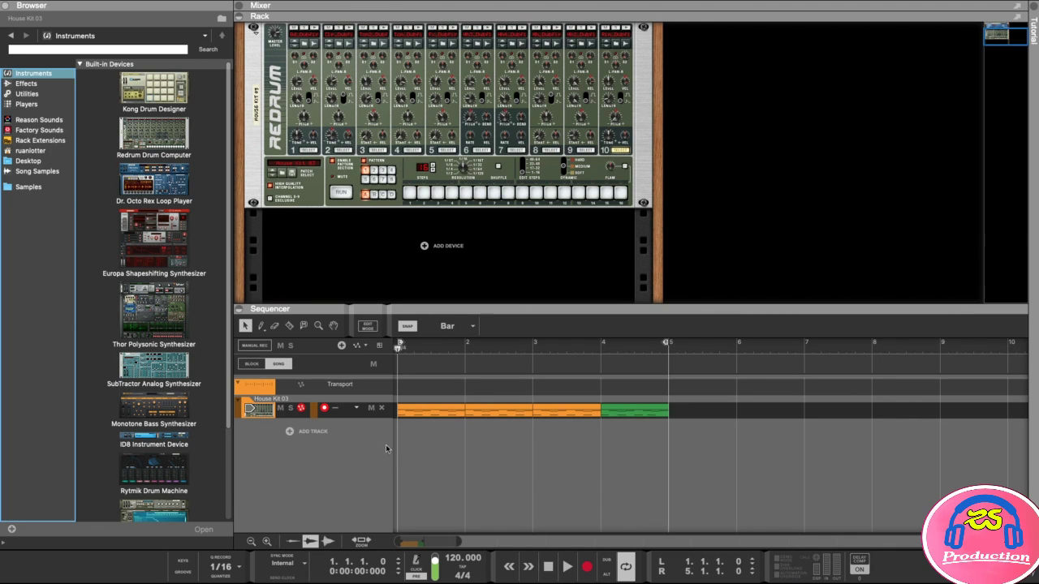
pyautogui.click(433, 447)
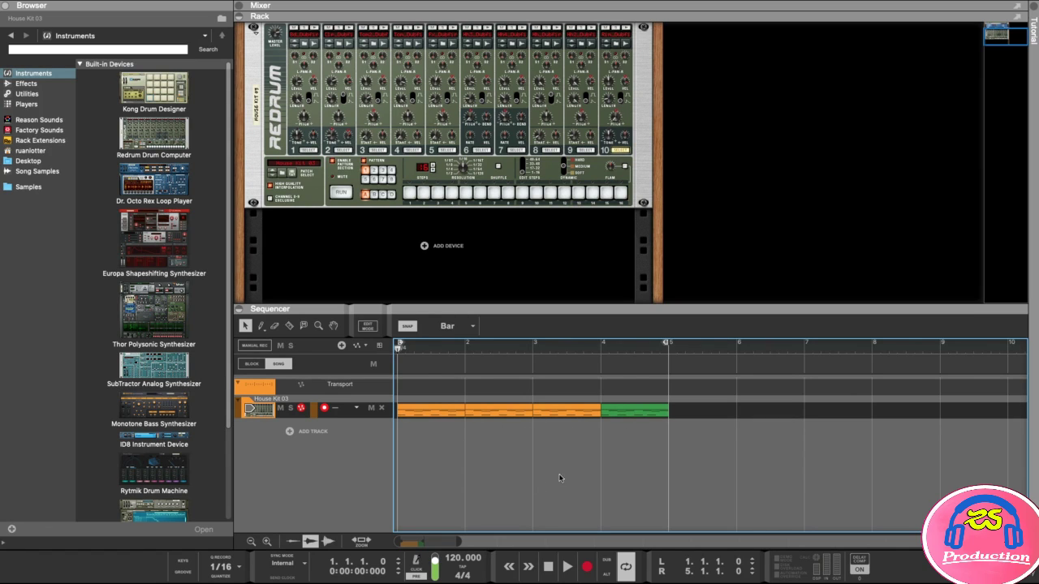
pyautogui.press('space')
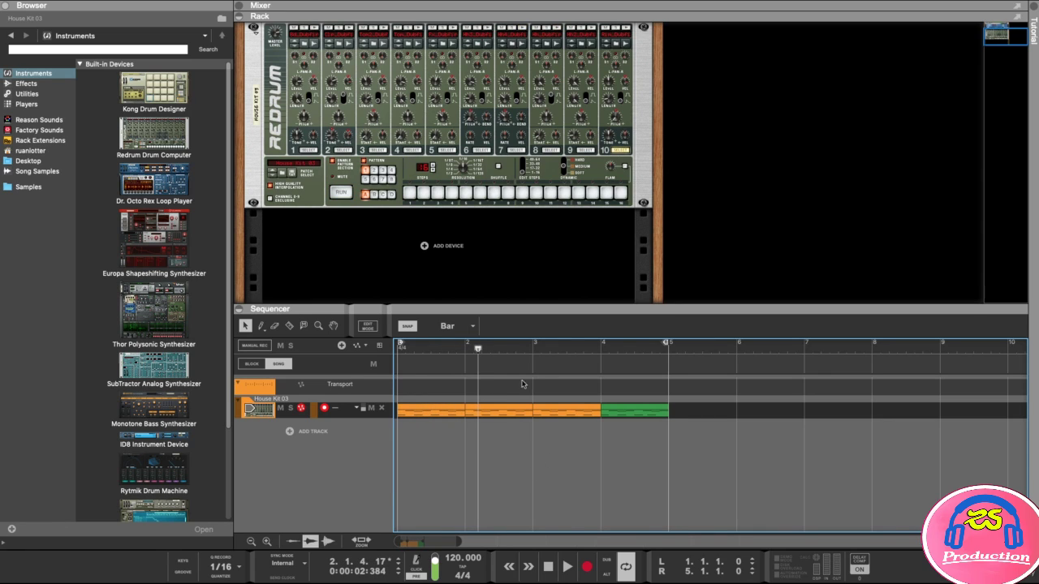
pyautogui.press('space')
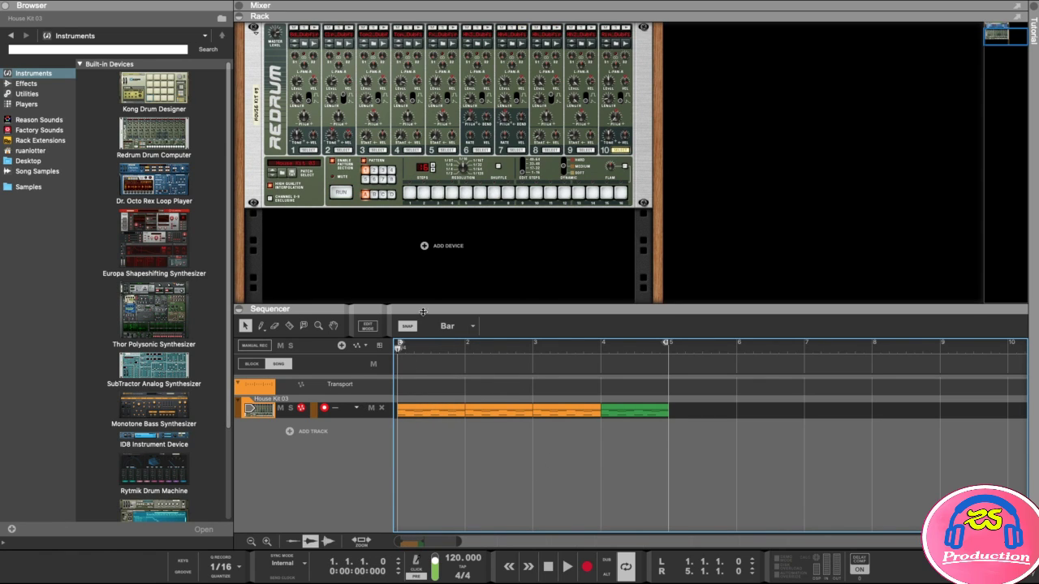
# Step: Rename the House Kit 03 track to 'Drum Loop 1' and slightly enlarge the sequencer area
pyautogui.doubleClick(284, 400)
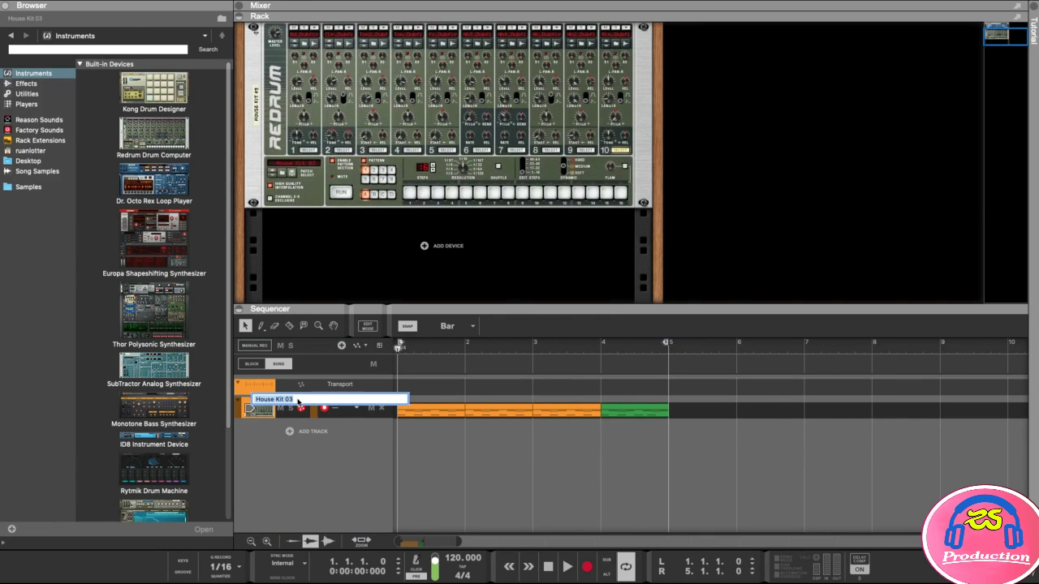
pyautogui.write('Drum Loop 1')
pyautogui.press('Return')
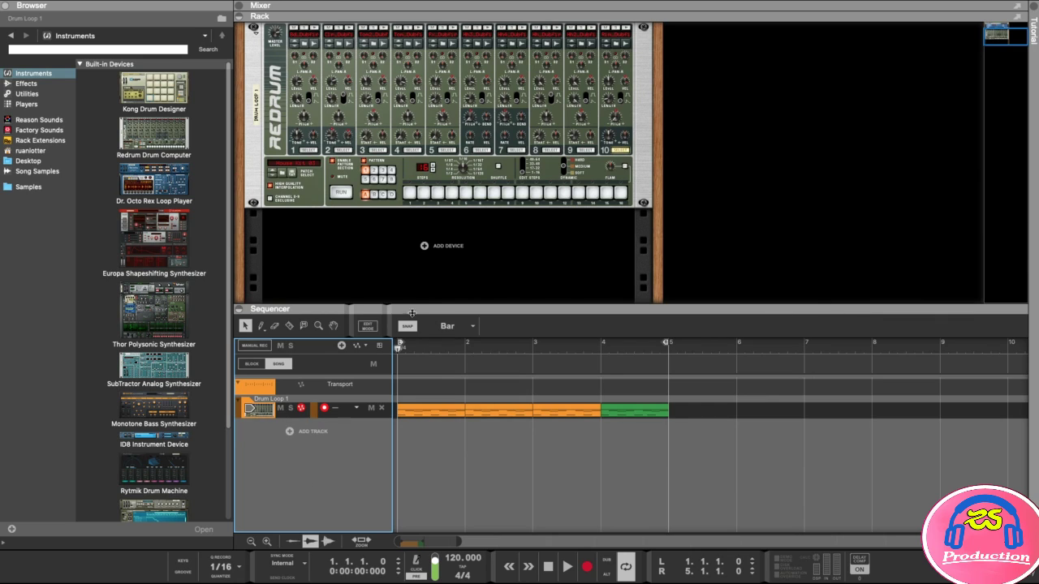
pyautogui.moveTo(412, 314); pyautogui.dragTo(412, 296)
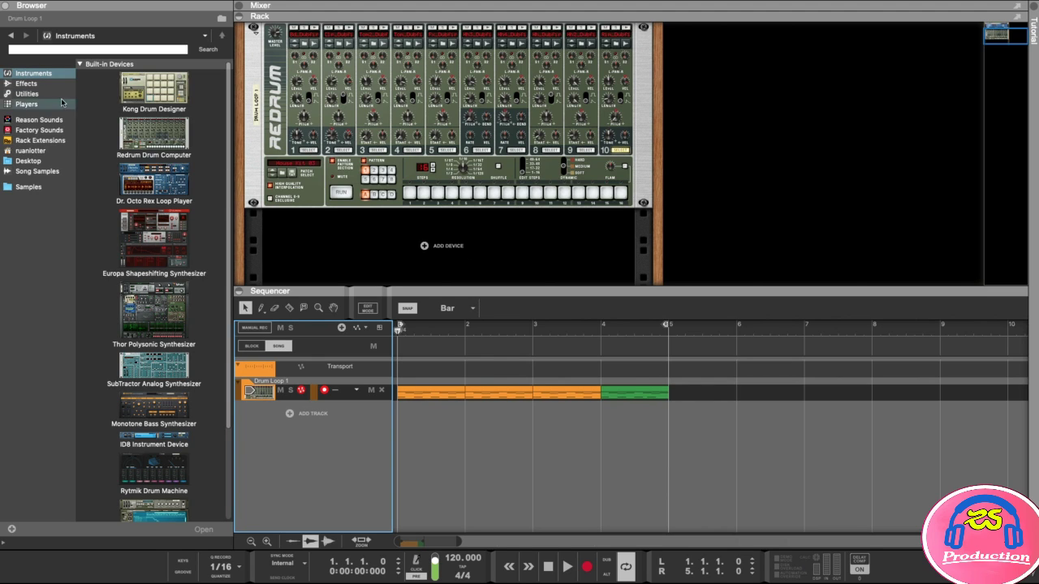
# Step: Add a Dr. Octo Rex Loop Player to the rack directly below Redrum
pyautogui.click(167, 183)
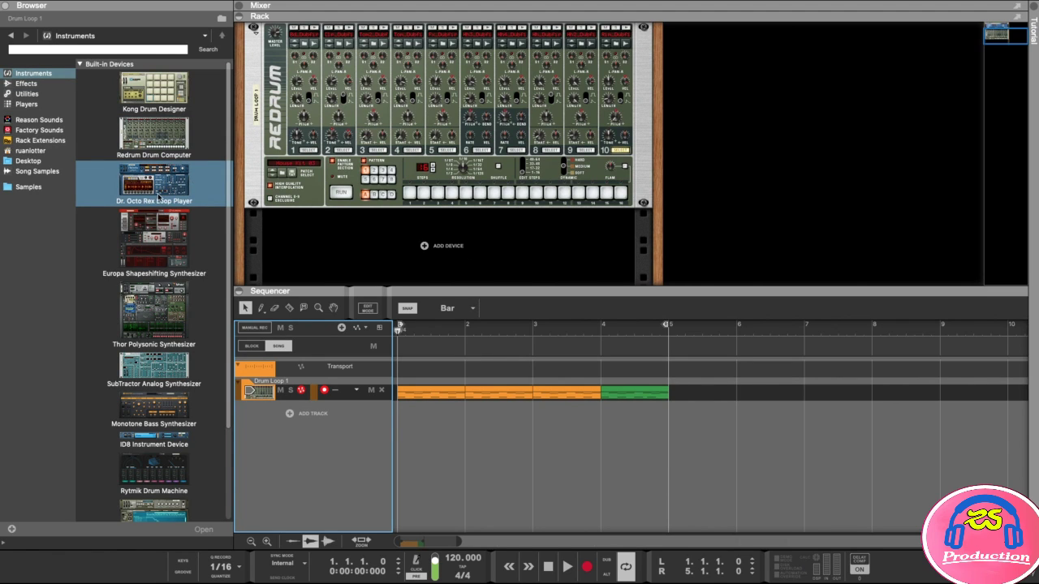
pyautogui.click(75, 115)
pyautogui.click(137, 185)
pyautogui.click(119, 210)
pyautogui.click(120, 207)
pyautogui.moveTo(149, 185)
pyautogui.mouseDown()
pyautogui.moveTo(335, 229)
pyautogui.moveTo(490, 246)
pyautogui.mouseUp()
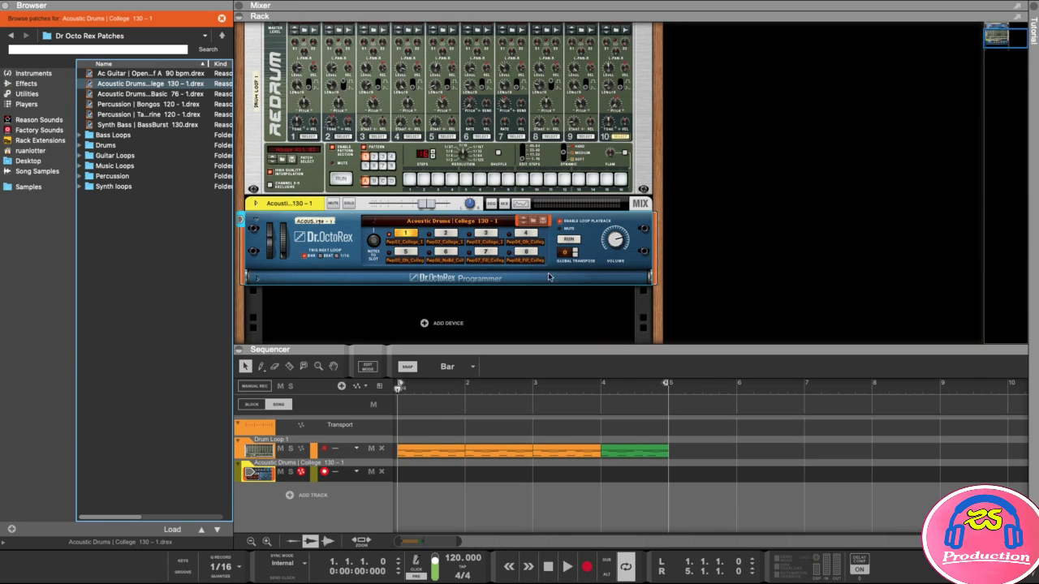
# Step: Enlarge the sequencer area and show the Reason Factory Sound Bank in the browser
pyautogui.scroll(-2, 582, 295)
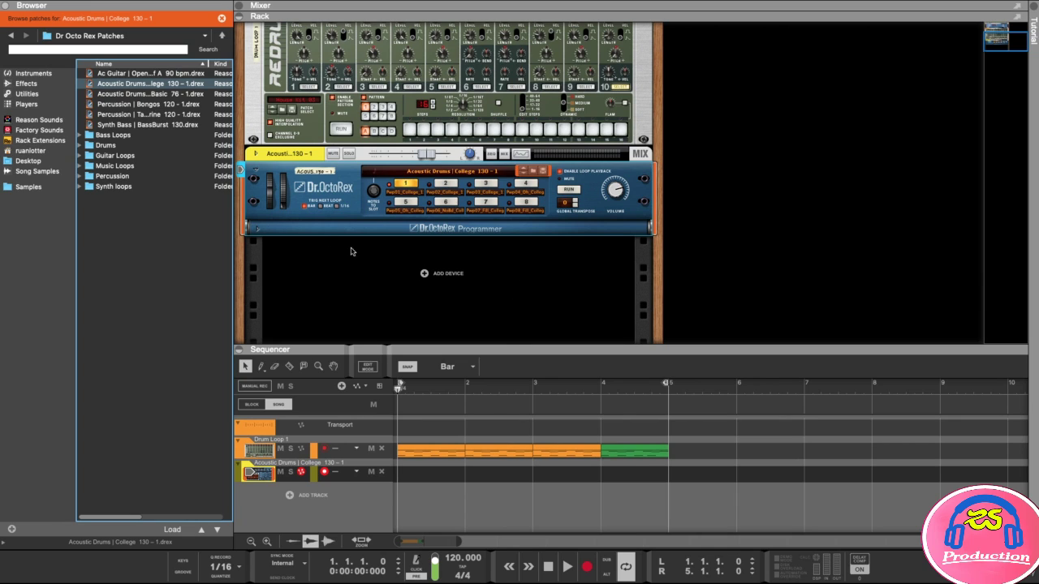
pyautogui.moveTo(516, 349); pyautogui.dragTo(517, 322)
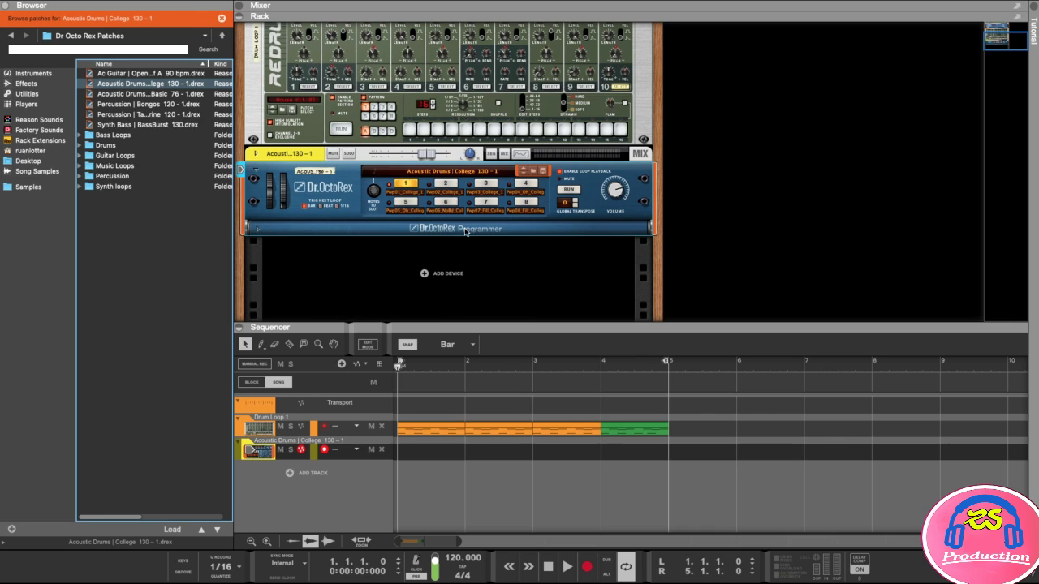
pyautogui.click(28, 131)
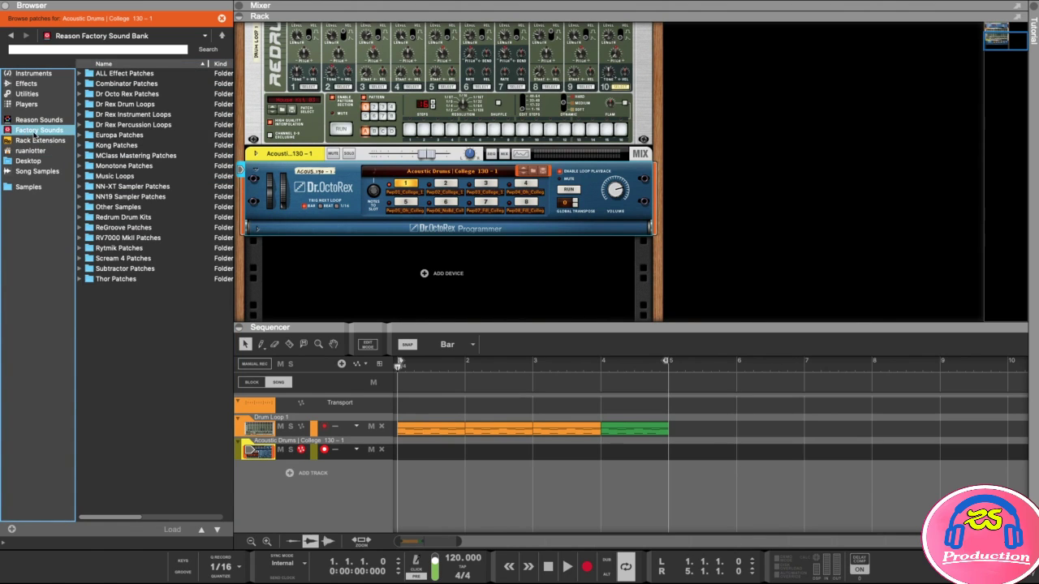
# Step: Load RawSushi1 from Dr Rex Instrument Loops > Bass Loops > Synth Bass > Raw Sushi 128 bpm into Dr. OctoRex
pyautogui.click(80, 94)
pyautogui.click(88, 167)
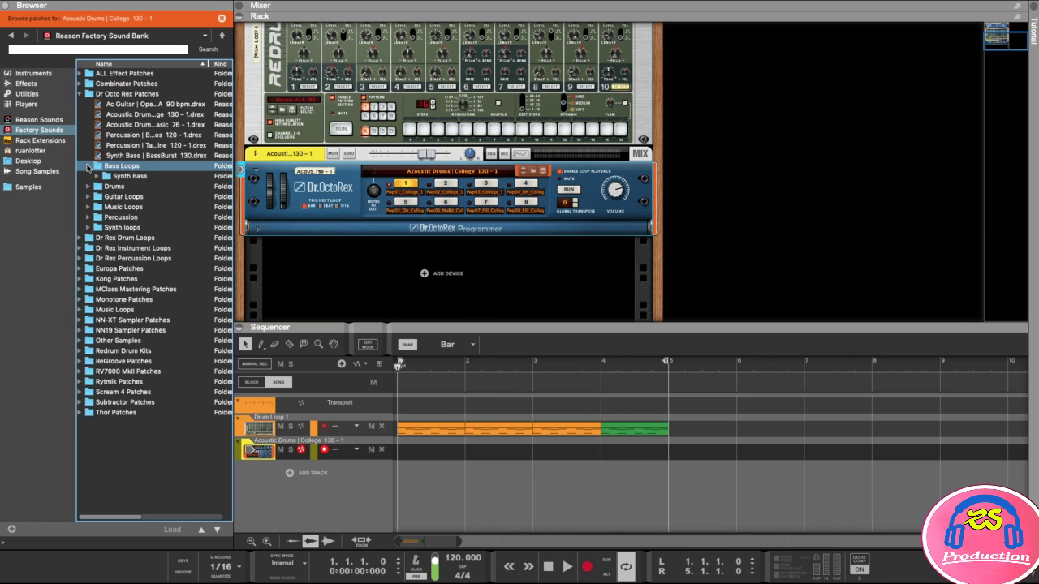
pyautogui.click(96, 176)
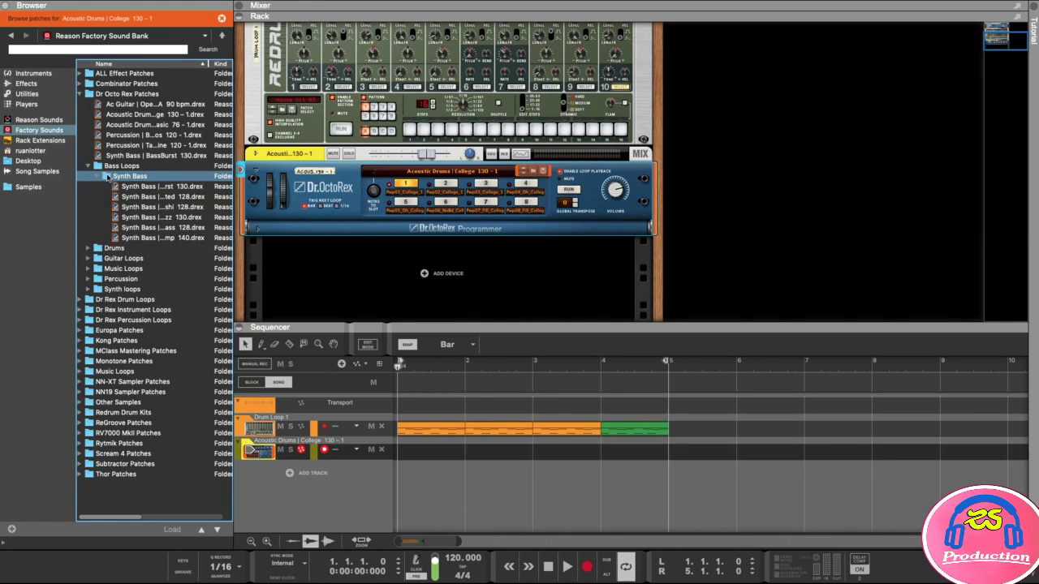
pyautogui.click(80, 94)
pyautogui.click(126, 117)
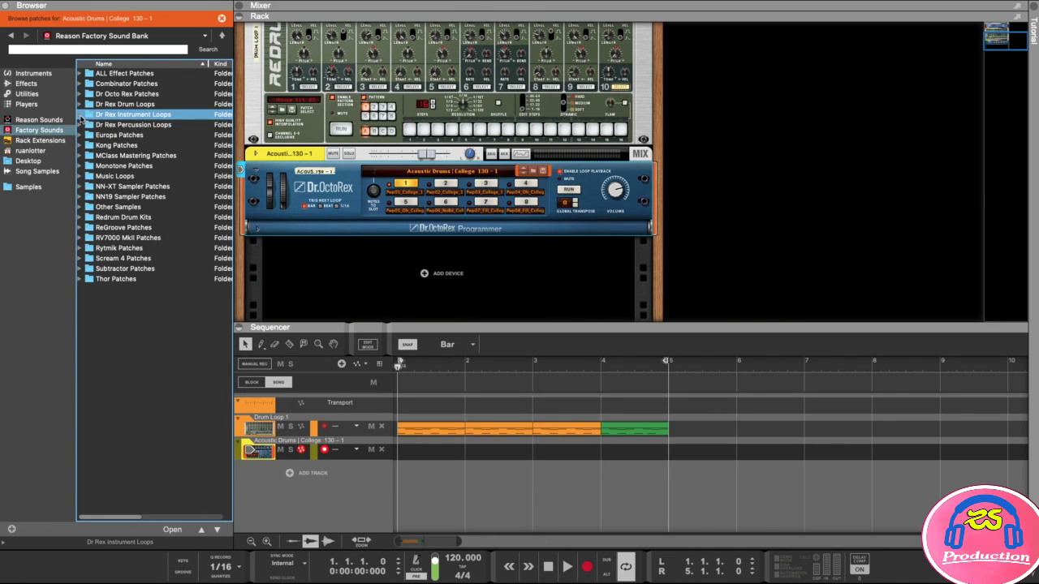
pyautogui.click(81, 114)
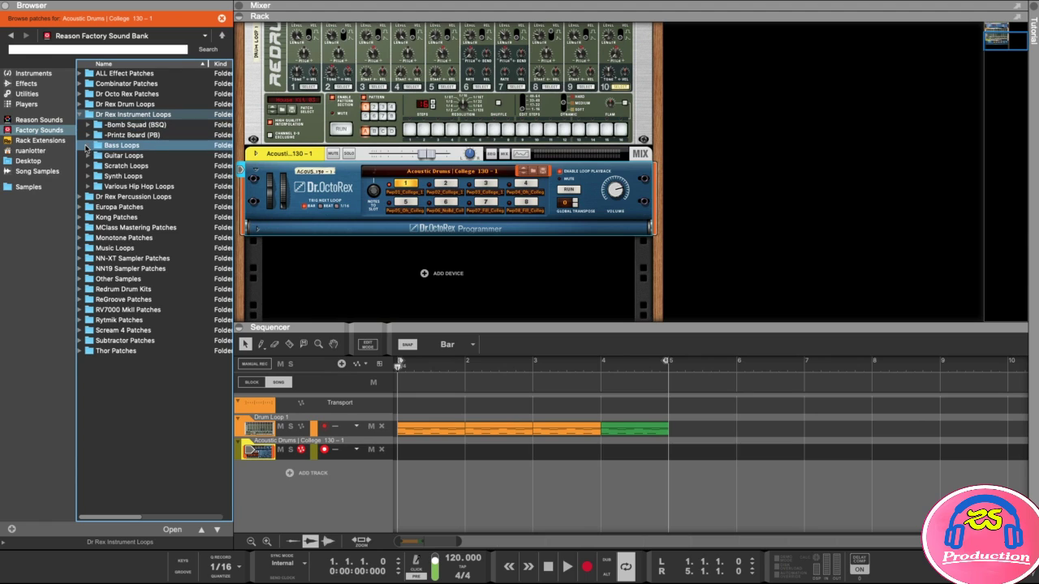
pyautogui.click(87, 146)
pyautogui.click(95, 157)
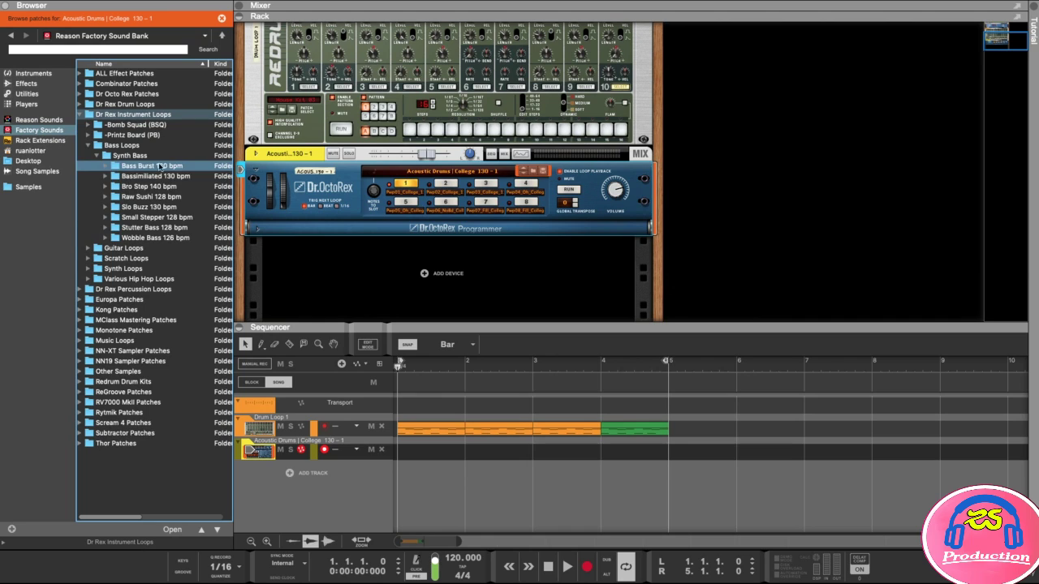
pyautogui.click(105, 198)
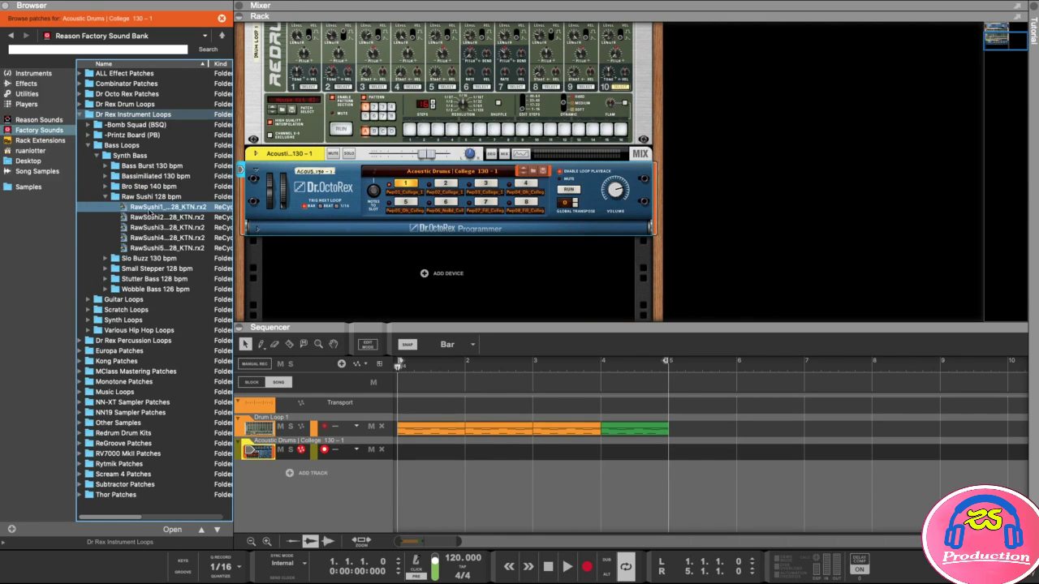
pyautogui.moveTo(142, 212); pyautogui.dragTo(362, 194)
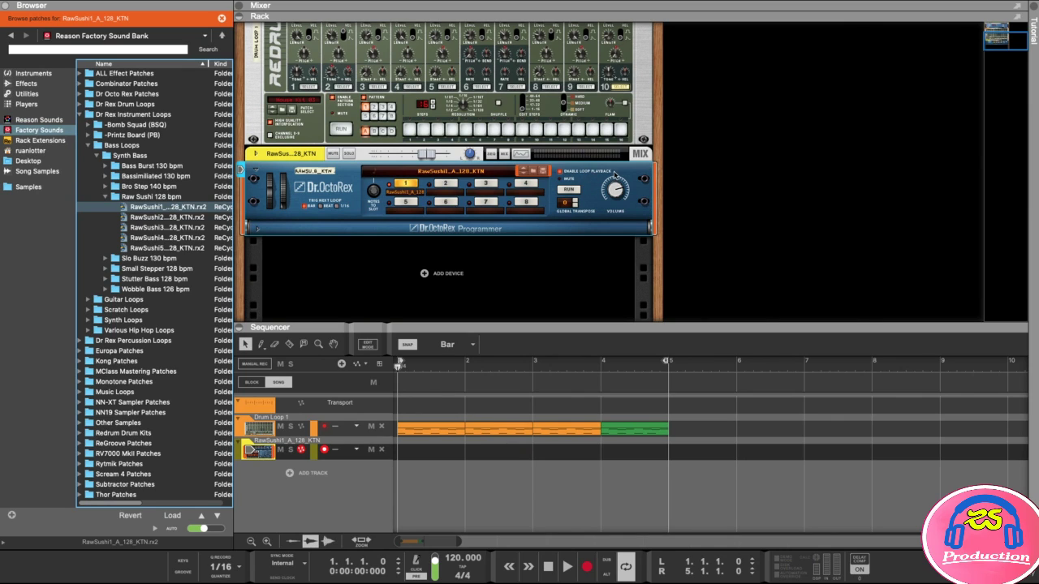
# Step: Play the drum and bass loops together, stop and rewind to bar 1, then enlarge the sequencer
pyautogui.click(426, 368)
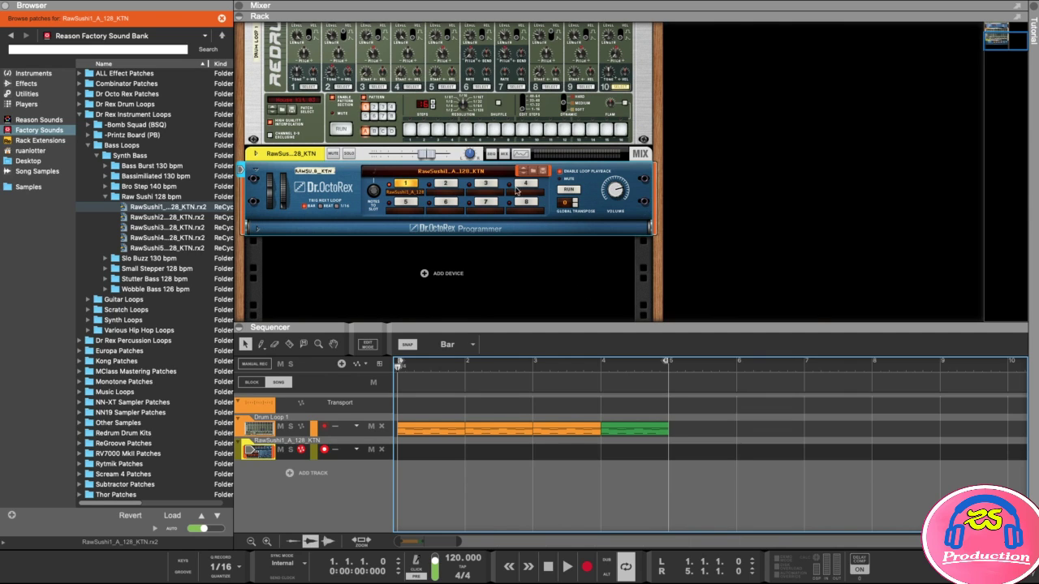
pyautogui.press('space')
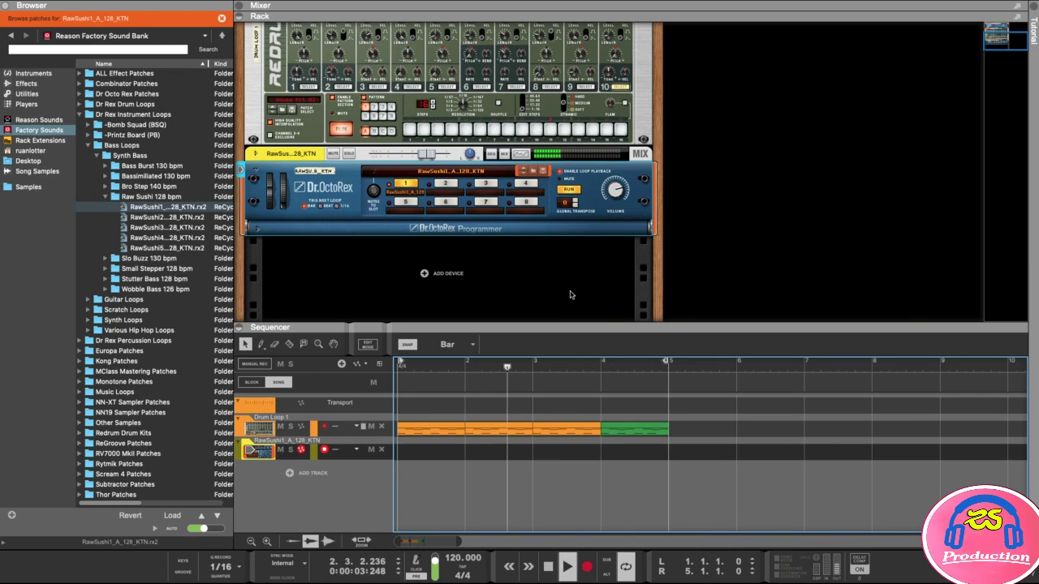
pyautogui.press('space')
pyautogui.press('KP_0')
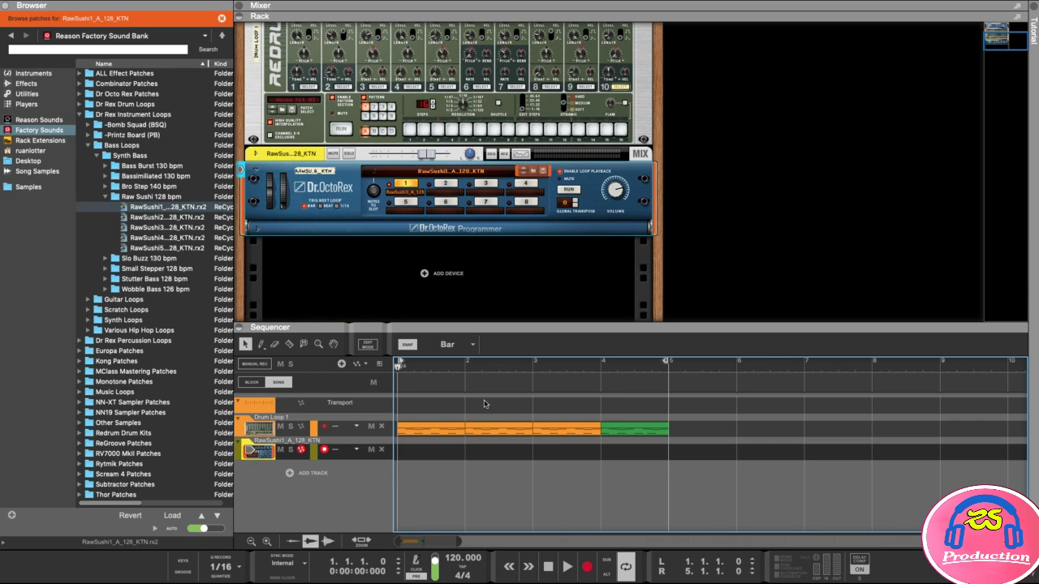
pyautogui.moveTo(529, 328); pyautogui.dragTo(530, 285)
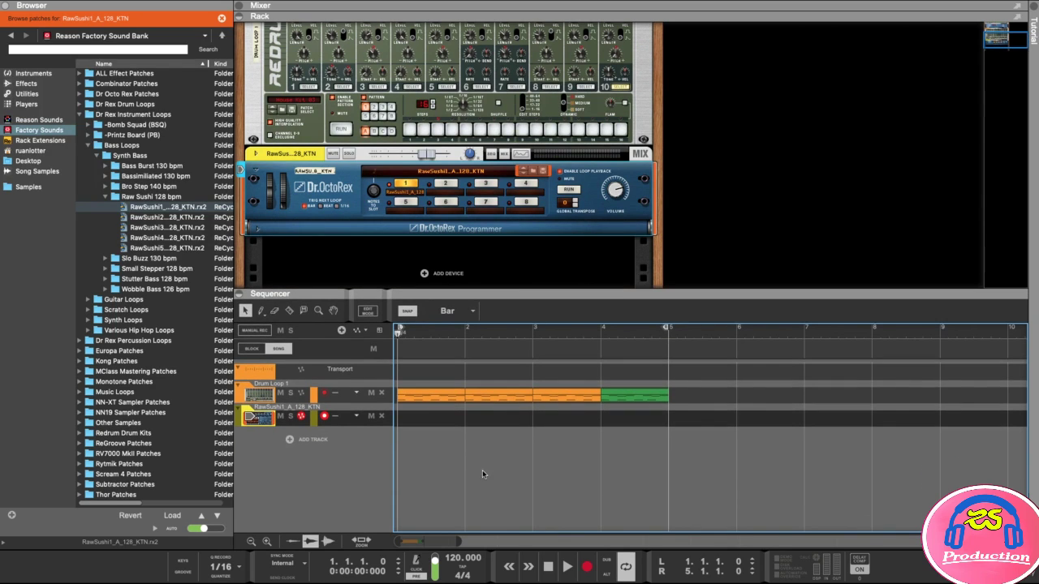
# Step: Set the song tempo to 130, play and stop it, return to bar 1 and enlarge the rack
pyautogui.doubleClick(454, 560)
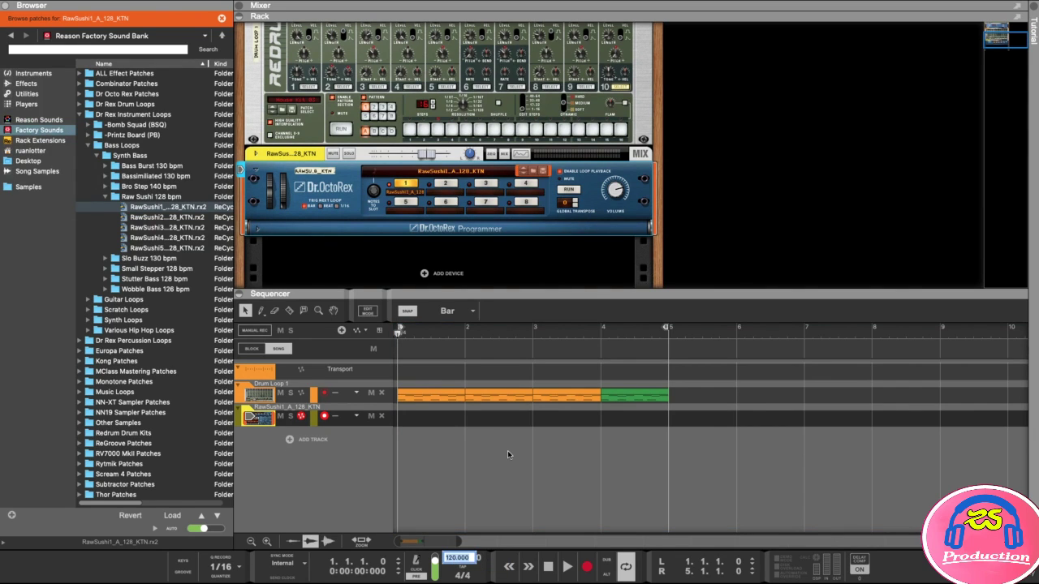
pyautogui.write('130')
pyautogui.press('Return')
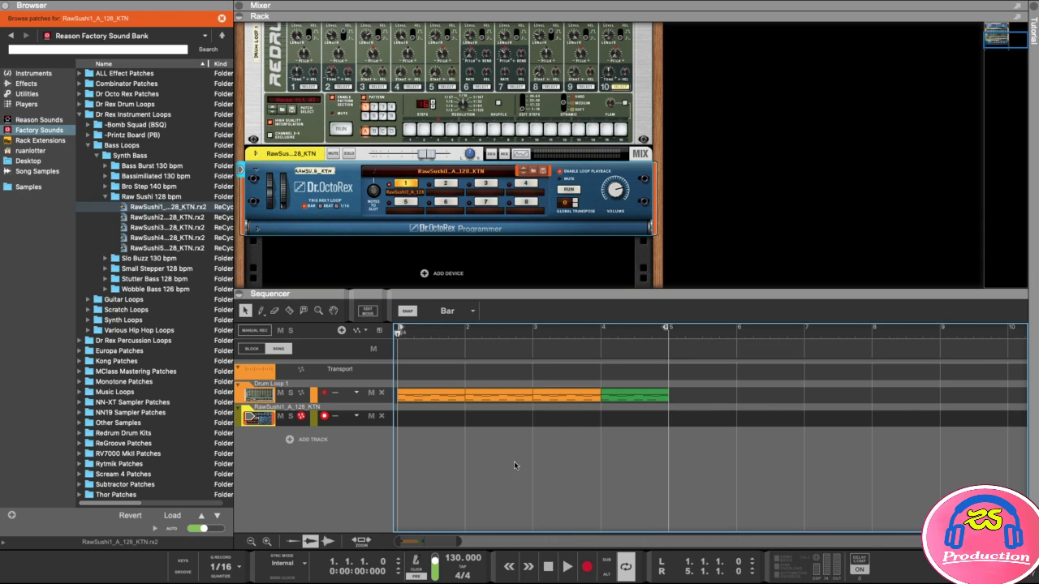
pyautogui.press('space')
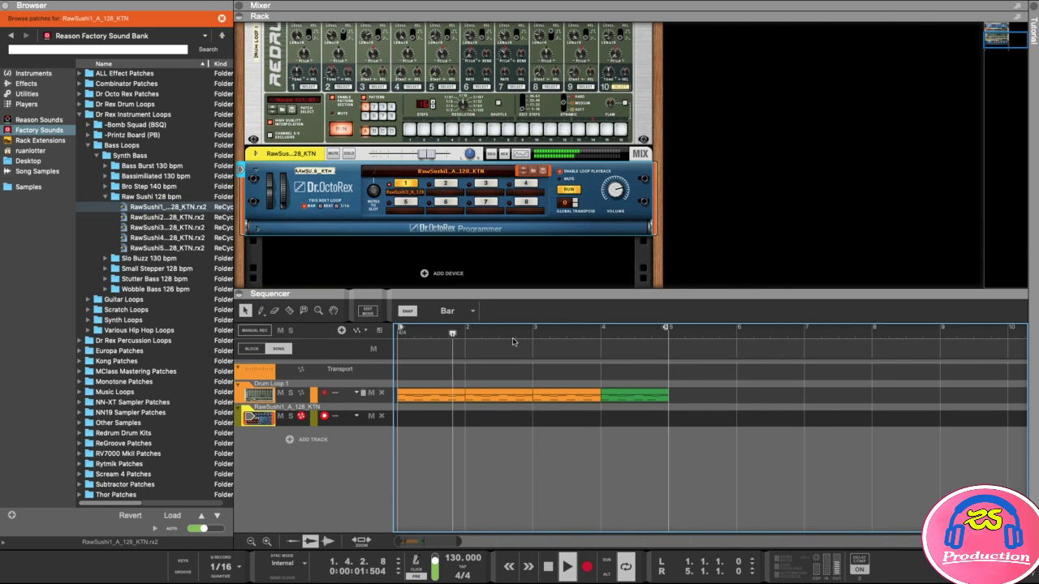
pyautogui.press('space')
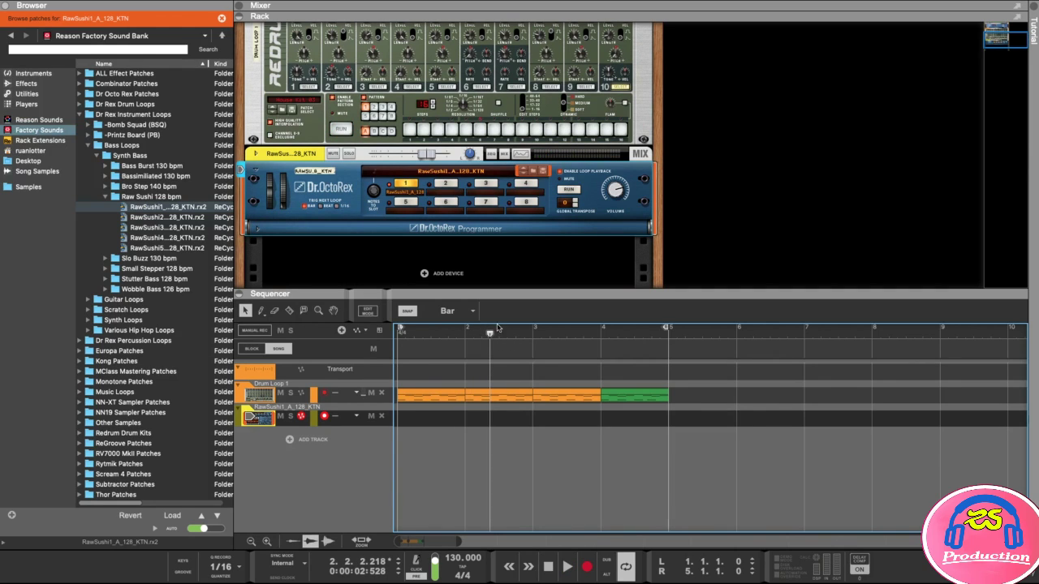
pyautogui.moveTo(485, 333); pyautogui.dragTo(435, 276)
pyautogui.moveTo(539, 291); pyautogui.dragTo(540, 336)
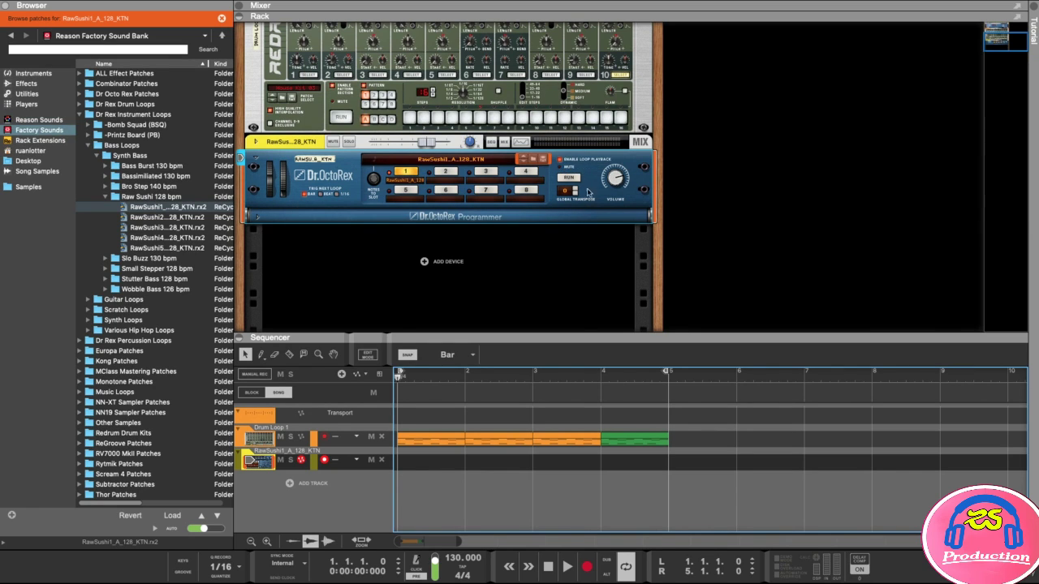
# Step: Turn off Dr. OctoRex's loop playback, play and stop the song, and return the playhead to the start
pyautogui.click(558, 160)
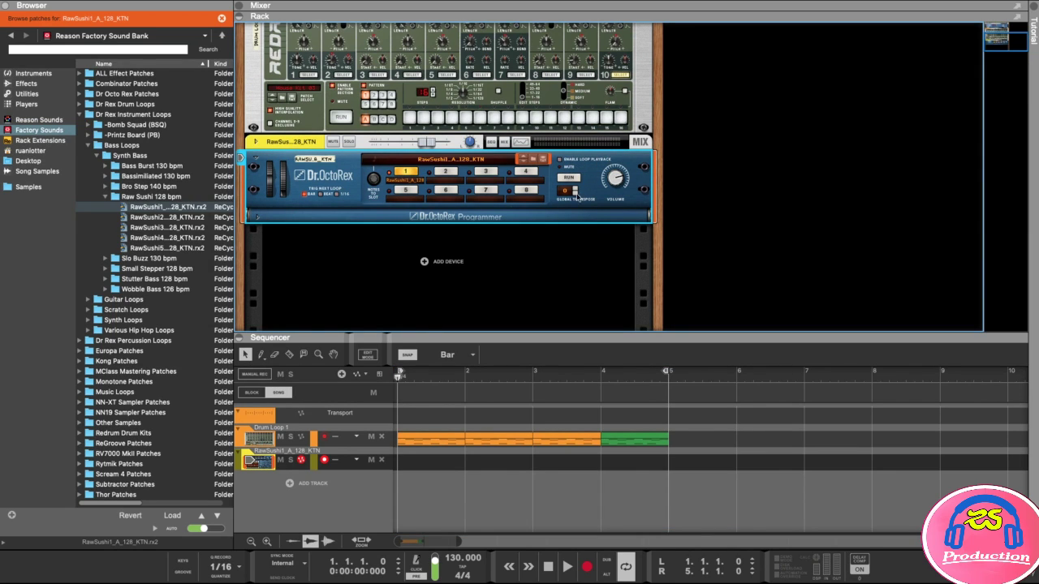
pyautogui.click(457, 392)
pyautogui.press('space')
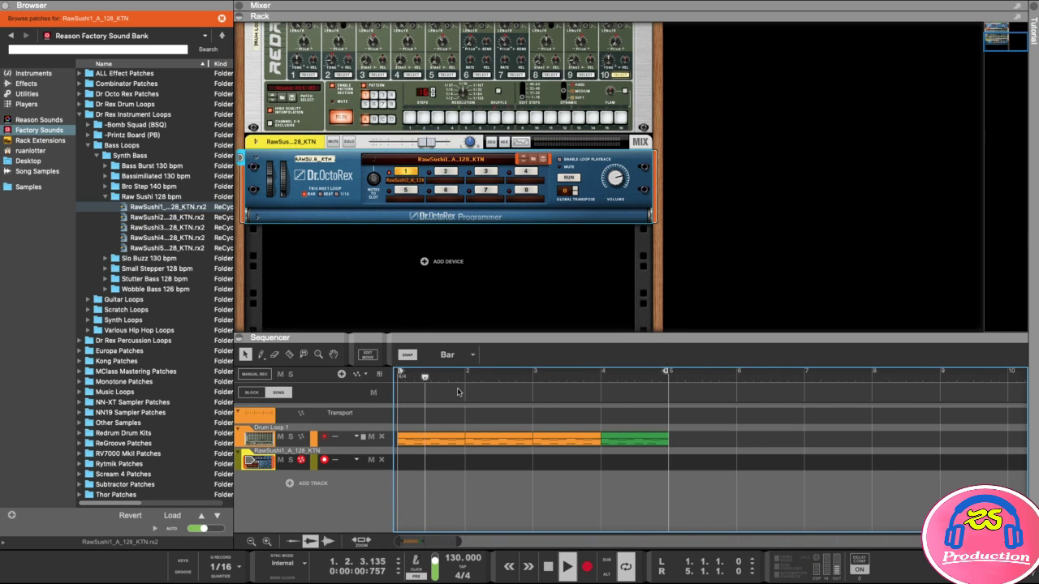
pyautogui.press('space')
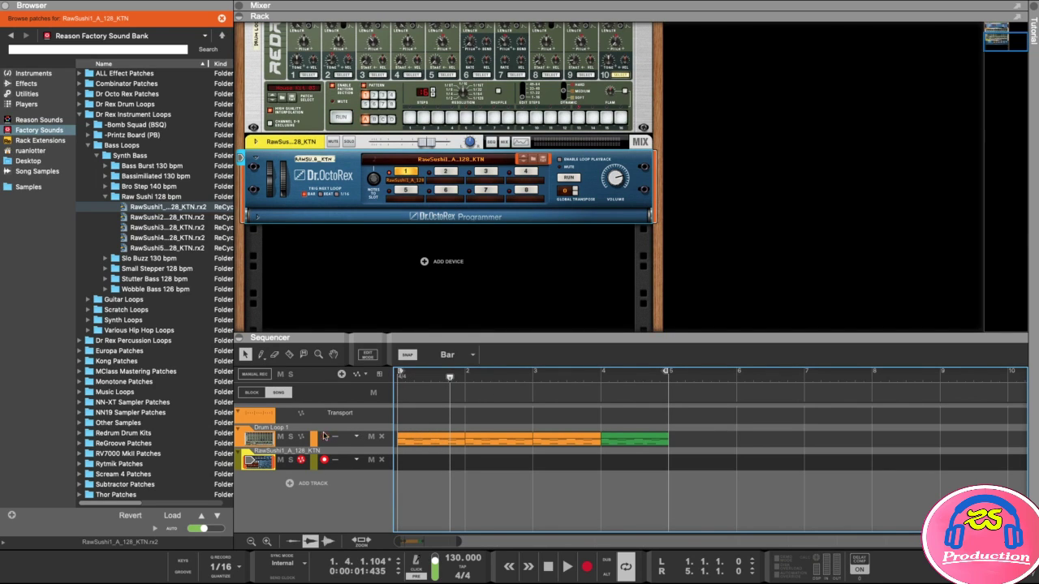
pyautogui.moveTo(449, 376); pyautogui.dragTo(397, 378)
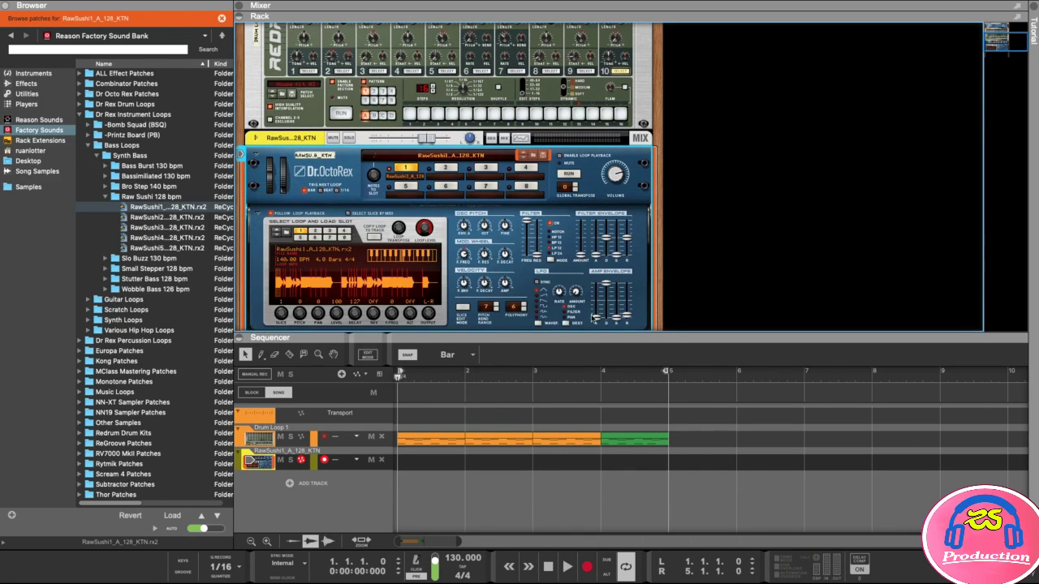
# Step: Enlarge and scroll the rack to show the complete Dr. OctoRex programmer
pyautogui.moveTo(576, 336); pyautogui.dragTo(577, 372)
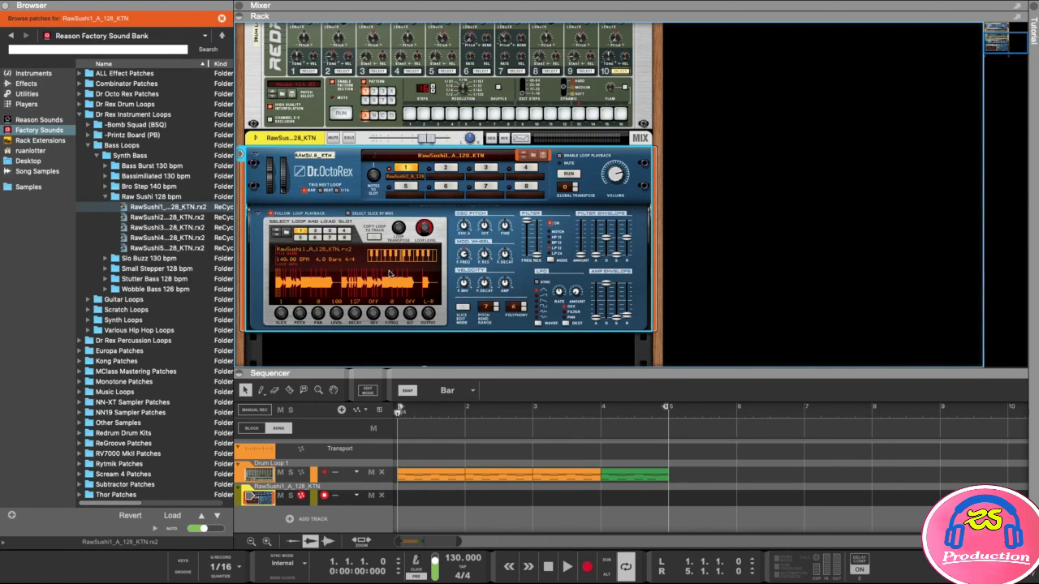
pyautogui.scroll(-2, 476, 356)
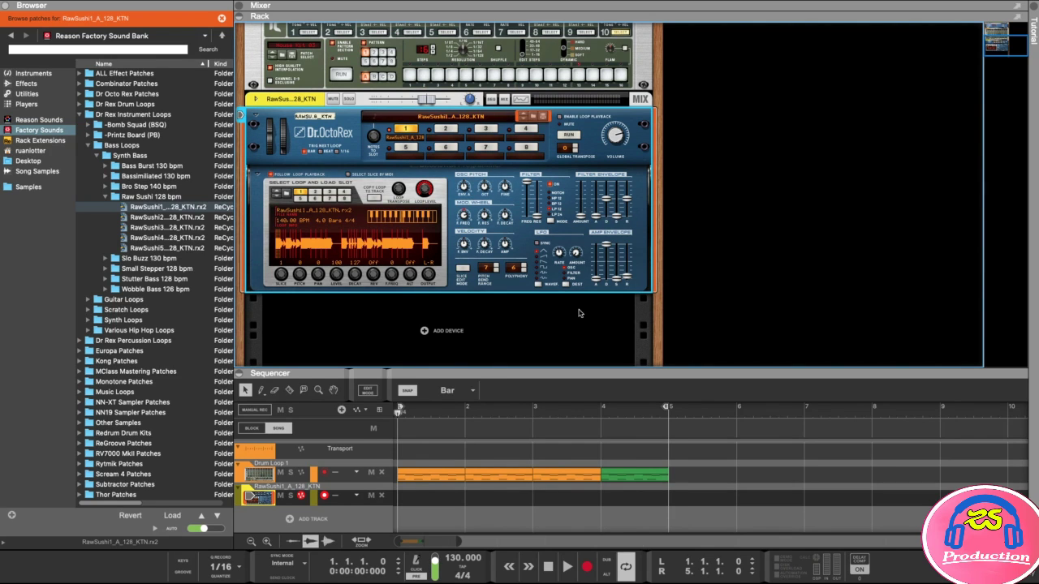
pyautogui.scroll(-1, 539, 317)
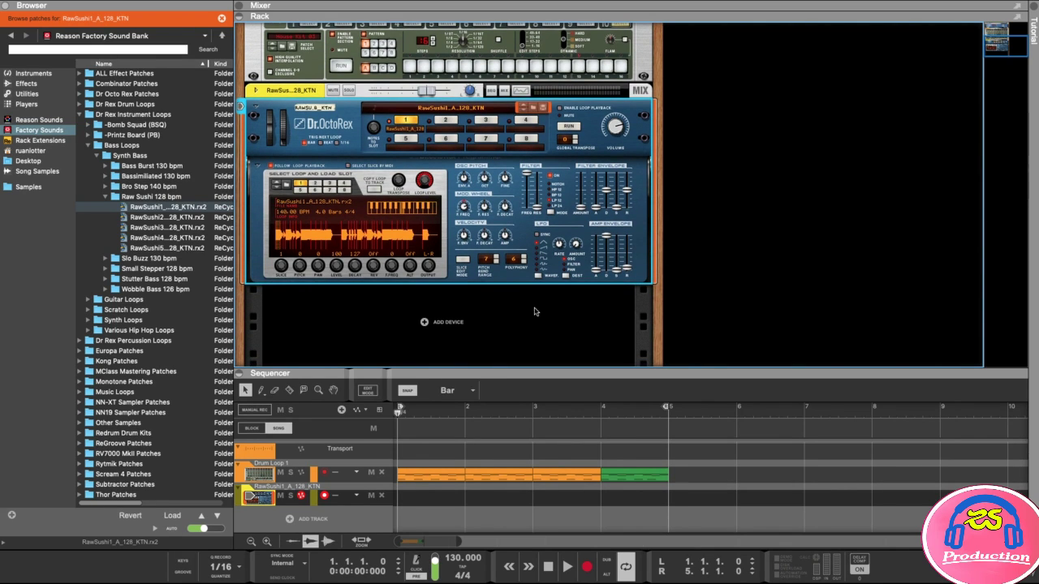
pyautogui.scroll(-1, 538, 312)
pyautogui.scroll(-1, 544, 304)
pyautogui.scroll(-1, 545, 300)
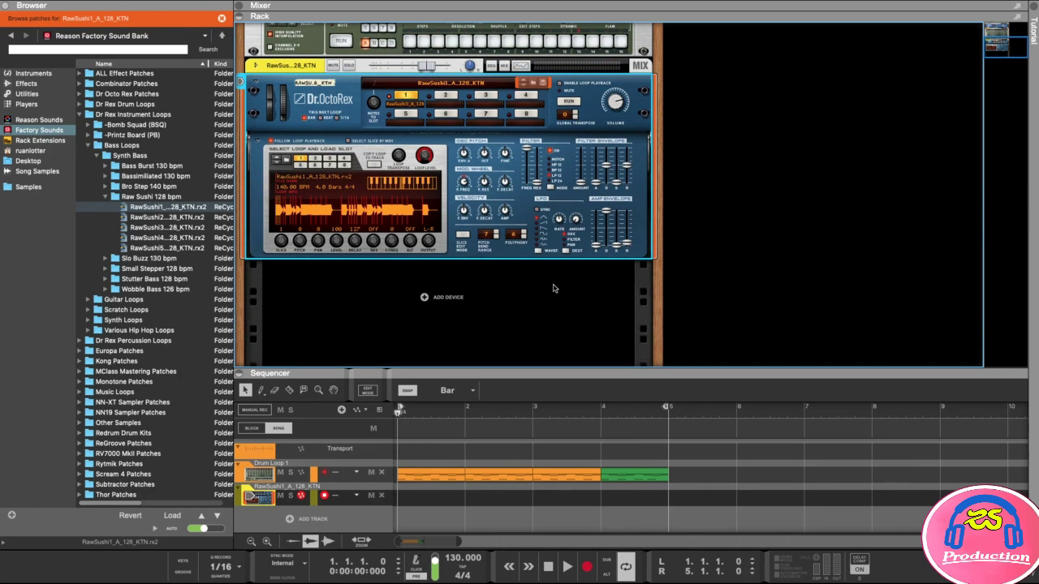
# Step: Move the song position to bar 3, then back to bar 1
pyautogui.click(465, 410)
pyautogui.click(536, 411)
pyautogui.moveTo(533, 411); pyautogui.dragTo(399, 412)
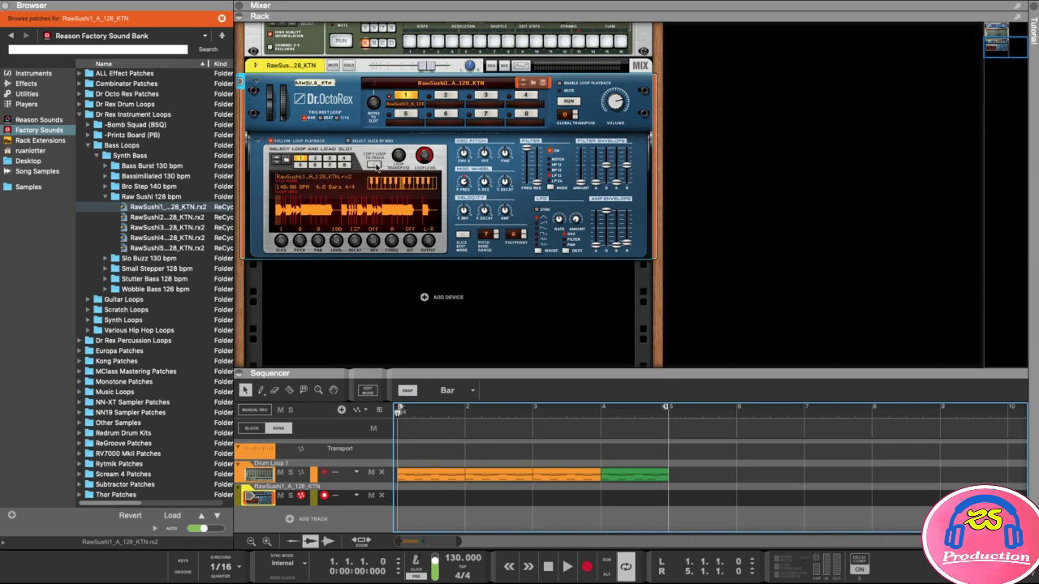
# Step: Copy the bass loop onto the RawSushi1_A_128_KTN track as a four-bar clip from bar 1 and make the sequencer taller
pyautogui.click(375, 165)
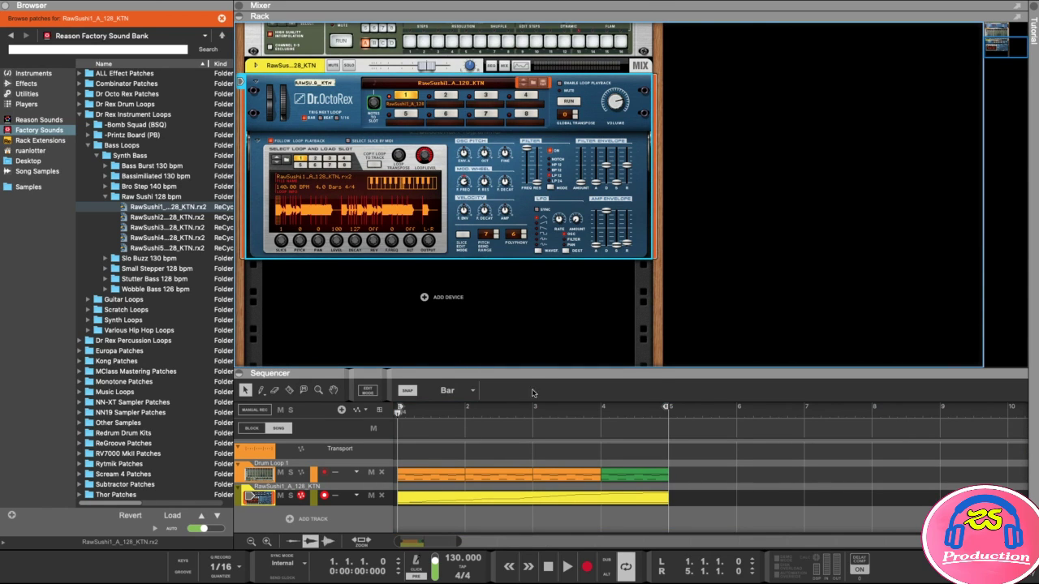
pyautogui.moveTo(533, 374); pyautogui.dragTo(533, 316)
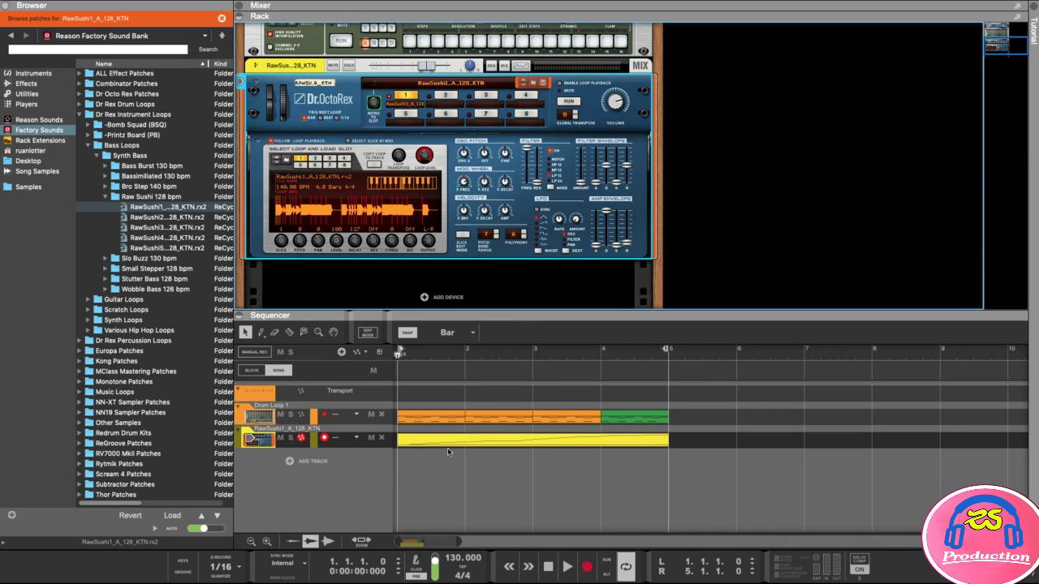
pyautogui.click(615, 442)
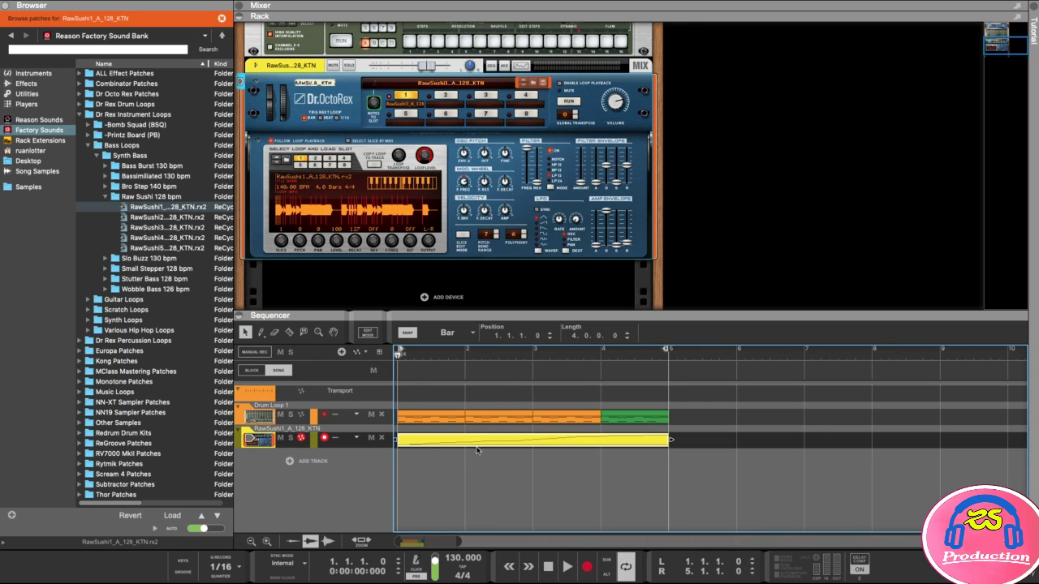
pyautogui.click(490, 475)
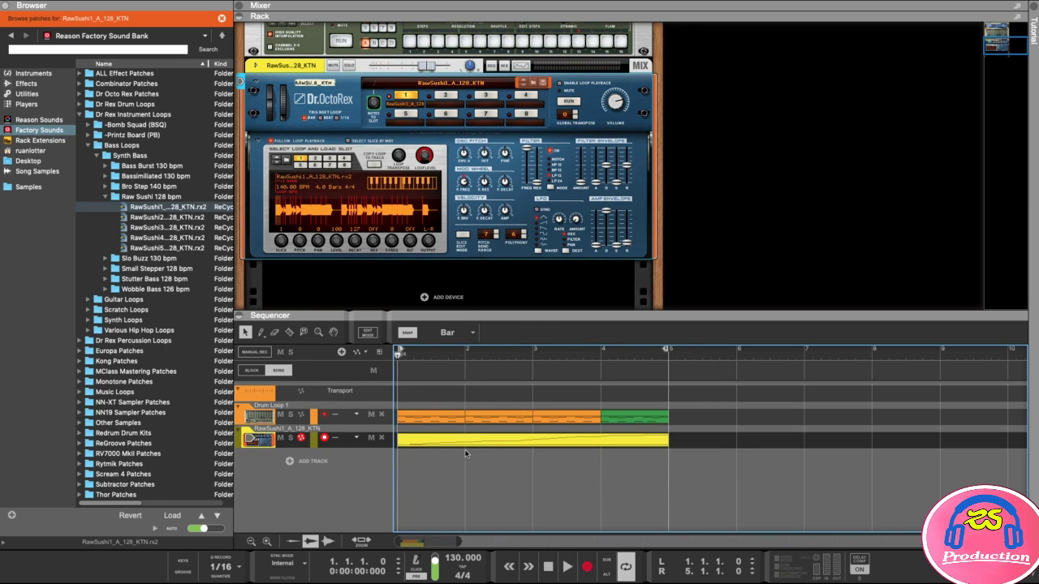
pyautogui.press('space')
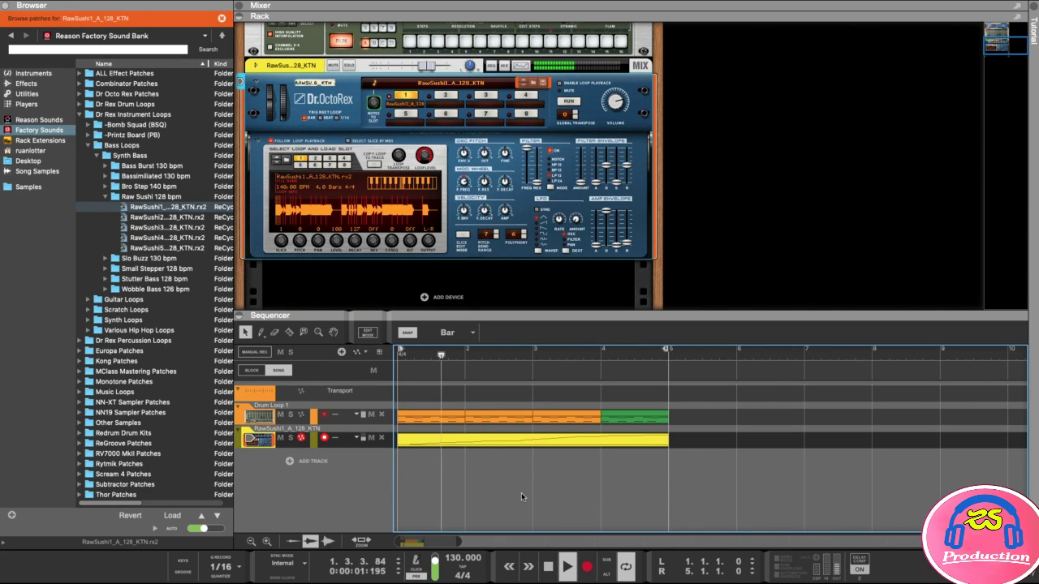
pyautogui.press('space')
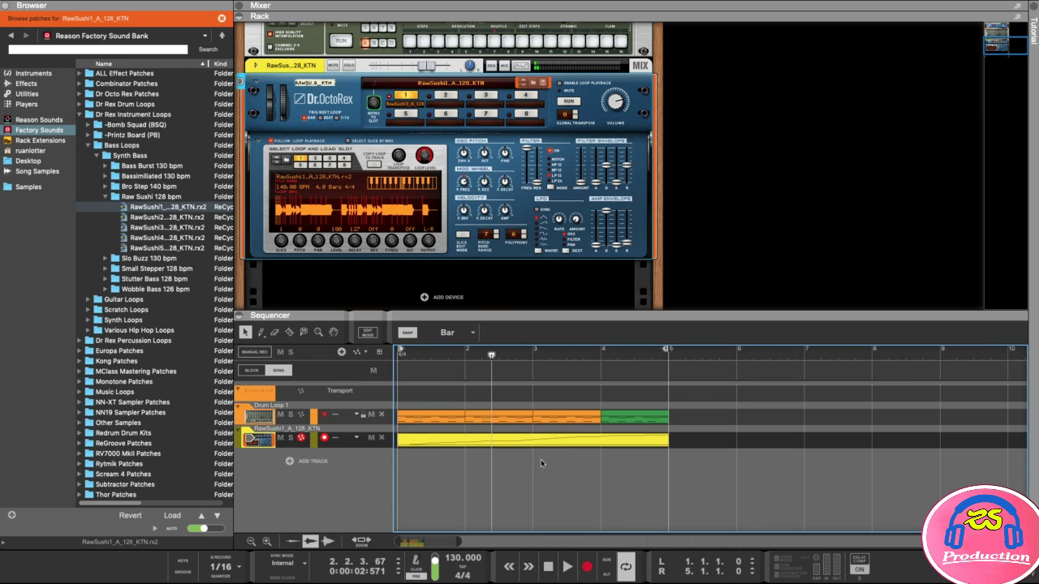
pyautogui.click(734, 354)
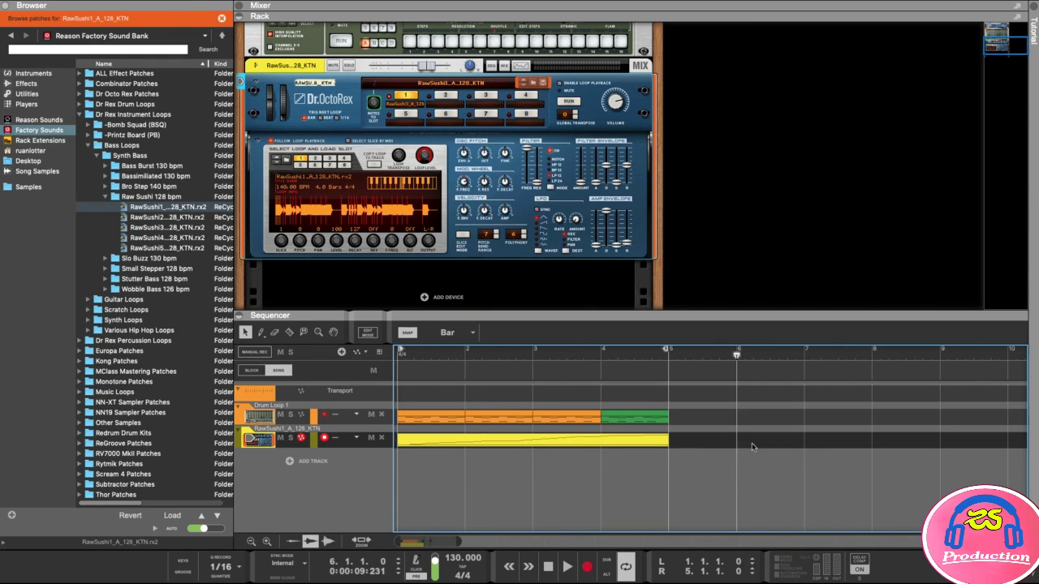
pyautogui.press('space')
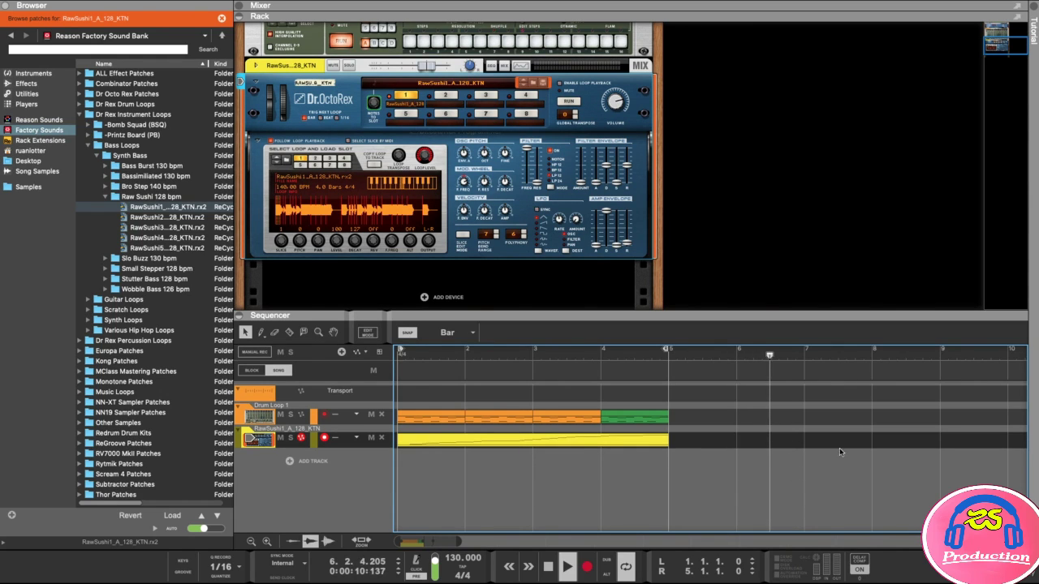
pyautogui.press('space')
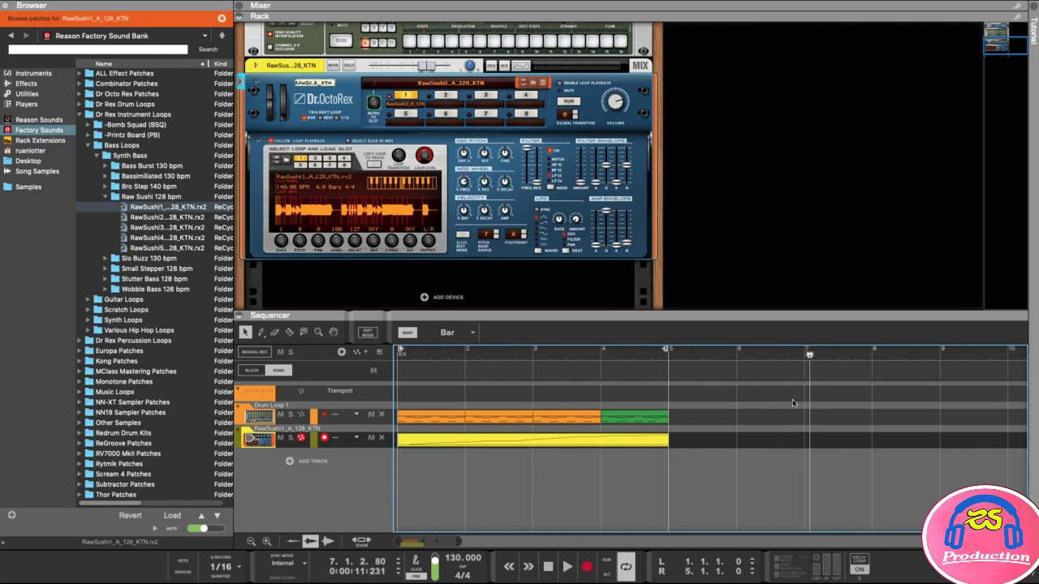
pyautogui.press('KP_0')
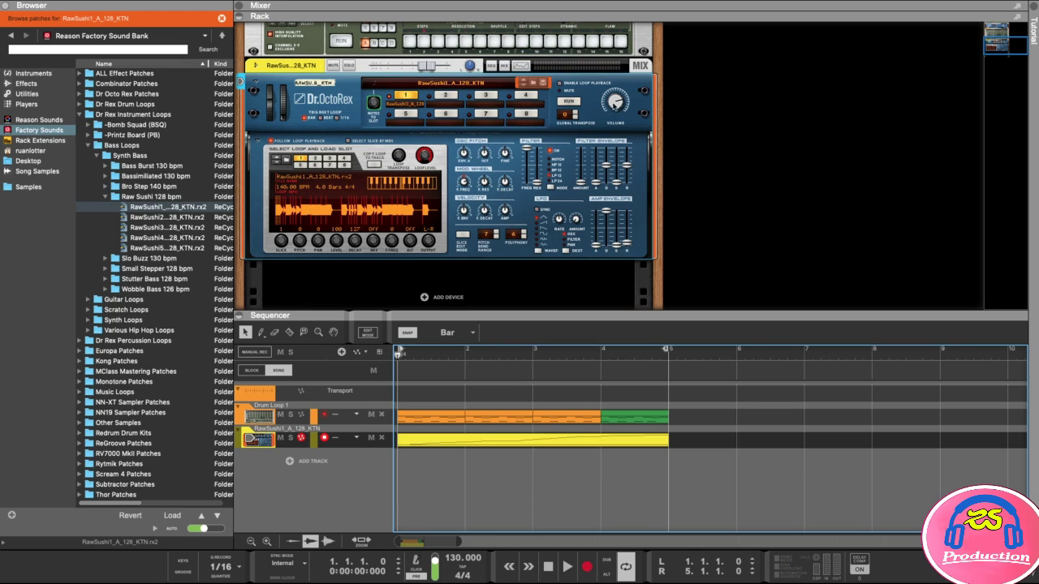
# Step: Lower Dr. OctoRex's master volume to 54 while playing, then rewind and play from the start
pyautogui.moveTo(616, 103); pyautogui.dragTo(614, 114)
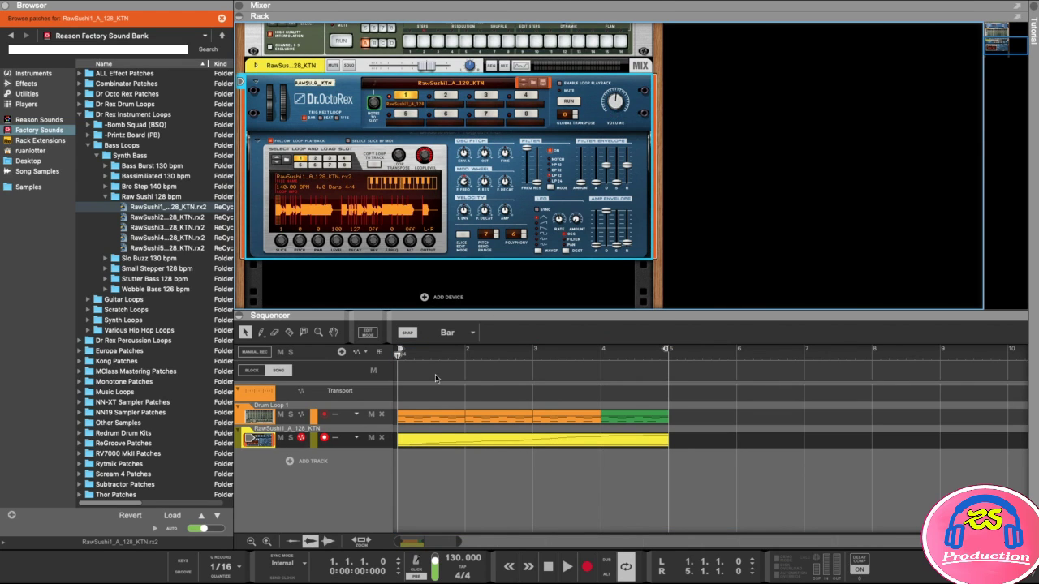
pyautogui.press('space')
pyautogui.moveTo(617, 104); pyautogui.dragTo(614, 99)
pyautogui.click(622, 359)
pyautogui.press('space')
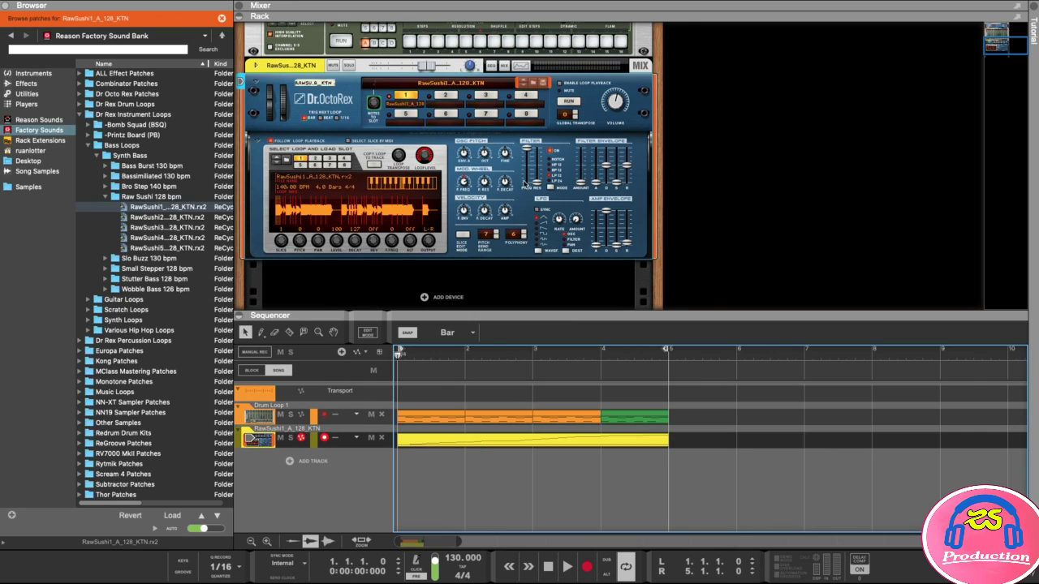
pyautogui.press('space')
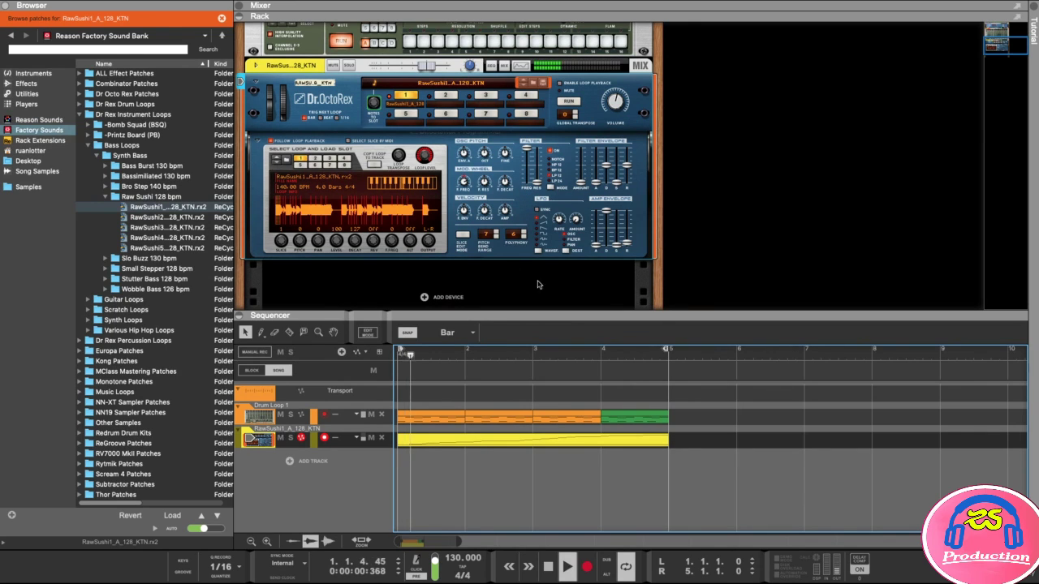
# Step: Lower the bass filter frequency to 46, stop playback, then retune it to about 87
pyautogui.click(527, 155)
pyautogui.moveTo(527, 157)
pyautogui.mouseDown()
pyautogui.moveTo(526, 176)
pyautogui.moveTo(525, 162)
pyautogui.mouseUp()
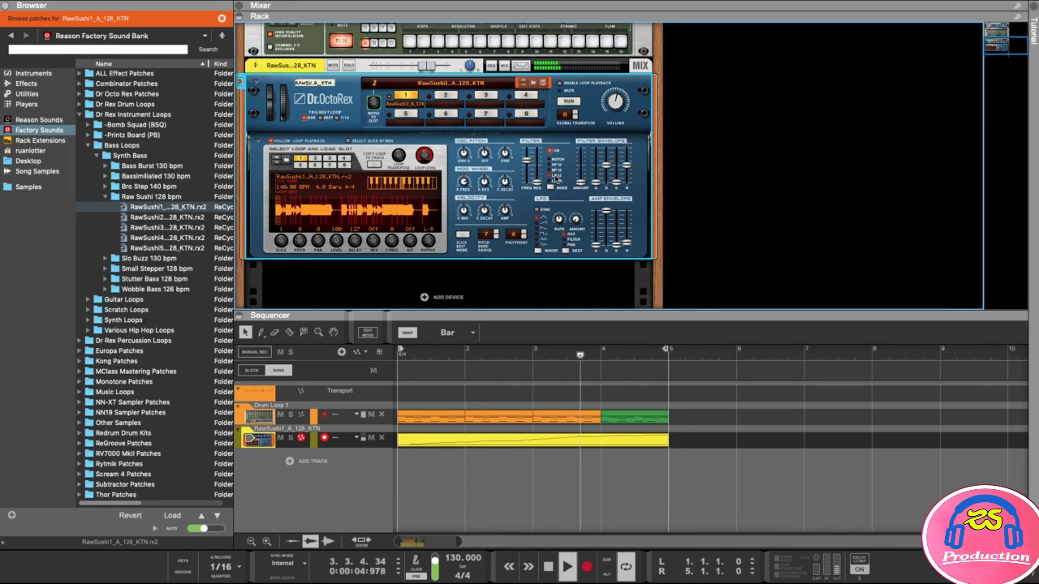
pyautogui.press('space')
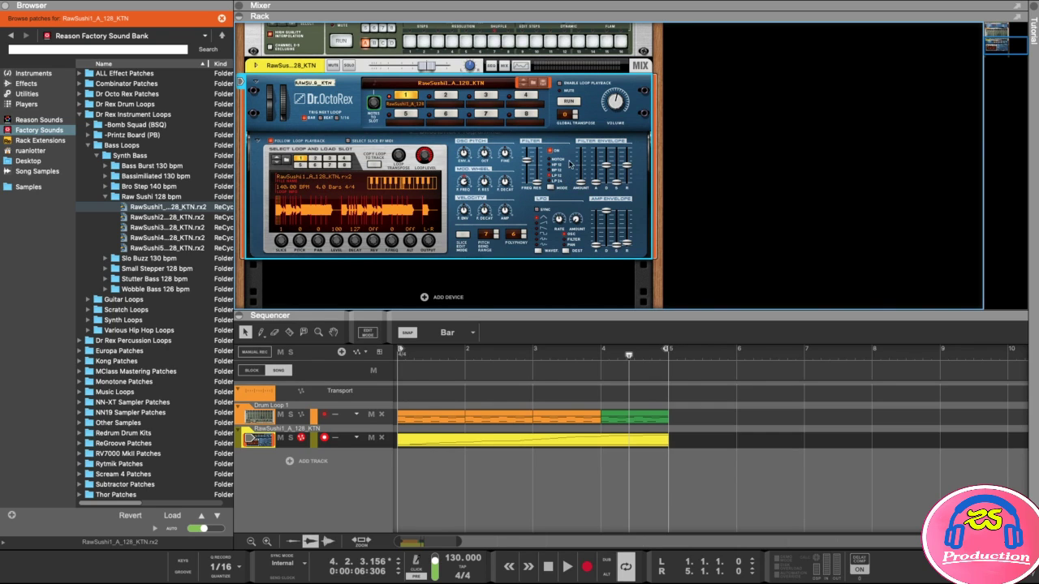
pyautogui.moveTo(531, 160)
pyautogui.mouseDown()
pyautogui.moveTo(530, 148)
pyautogui.moveTo(530, 161)
pyautogui.mouseUp()
# Step: Replay the drum and bass loops from the song start, stopping partway into bar 2
pyautogui.click(373, 370)
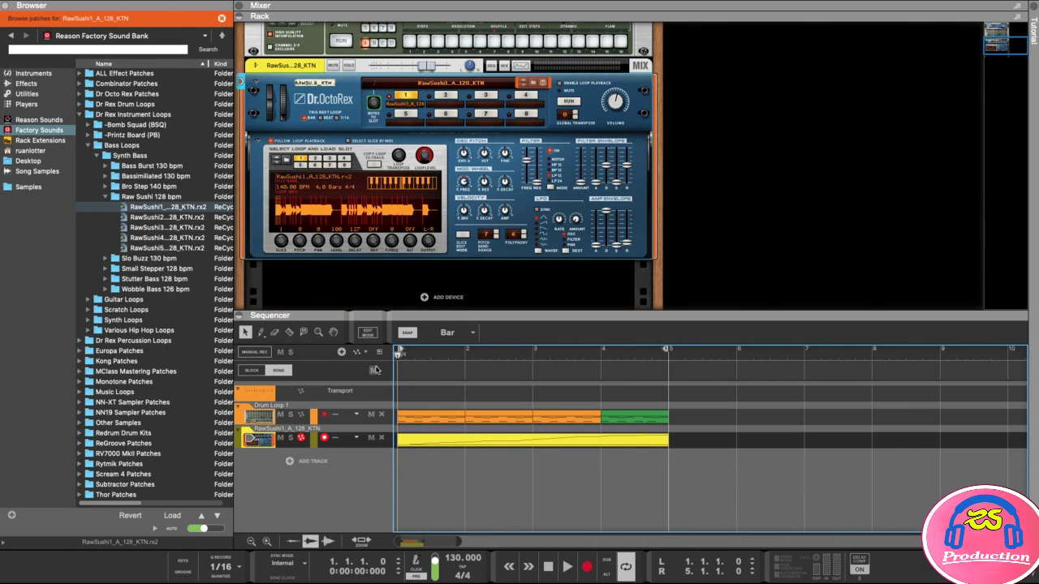
pyautogui.press('space')
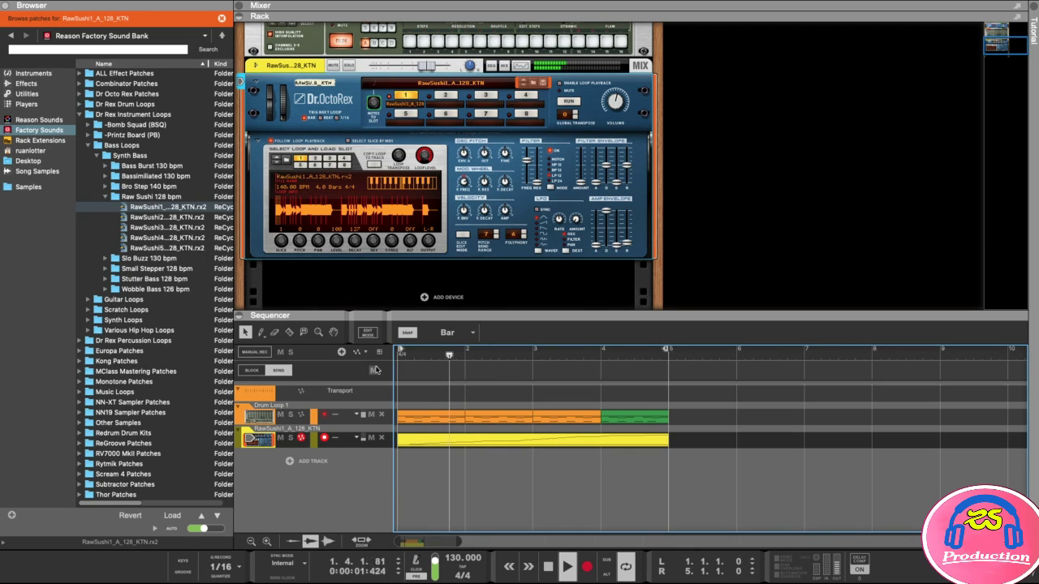
pyautogui.press('space')
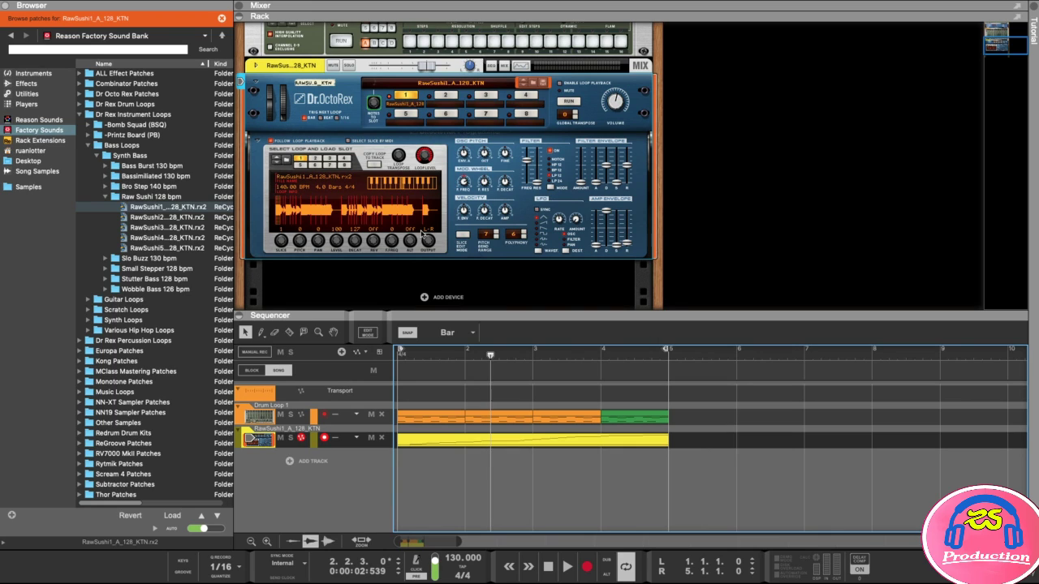
# Step: Enlarge the sequencer, rewind to the start, and open the yellow RawSushi bass clip in Edit Mode
pyautogui.moveTo(529, 312); pyautogui.dragTo(527, 279)
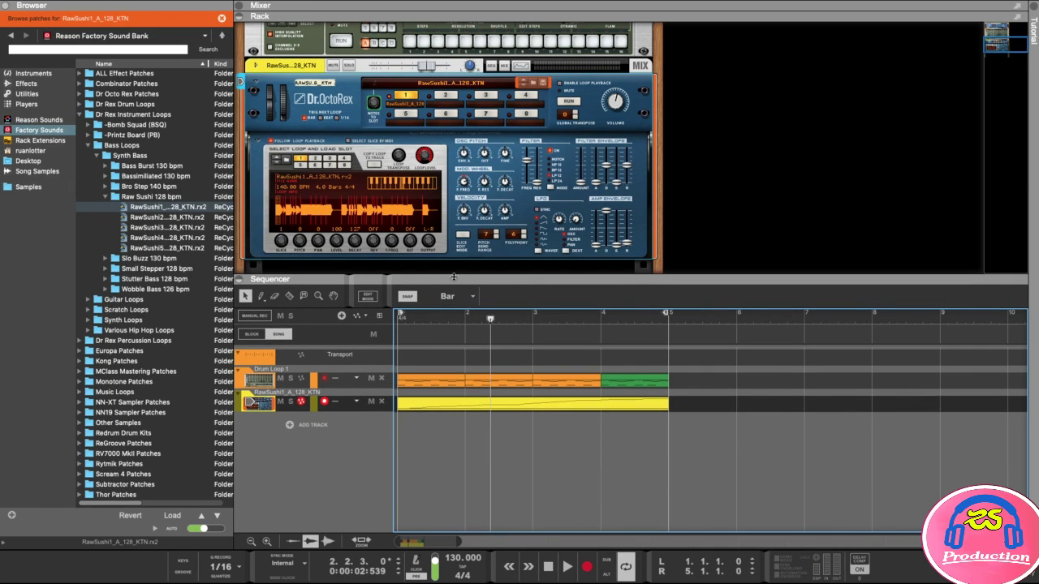
pyautogui.scroll(-1, 685, 196)
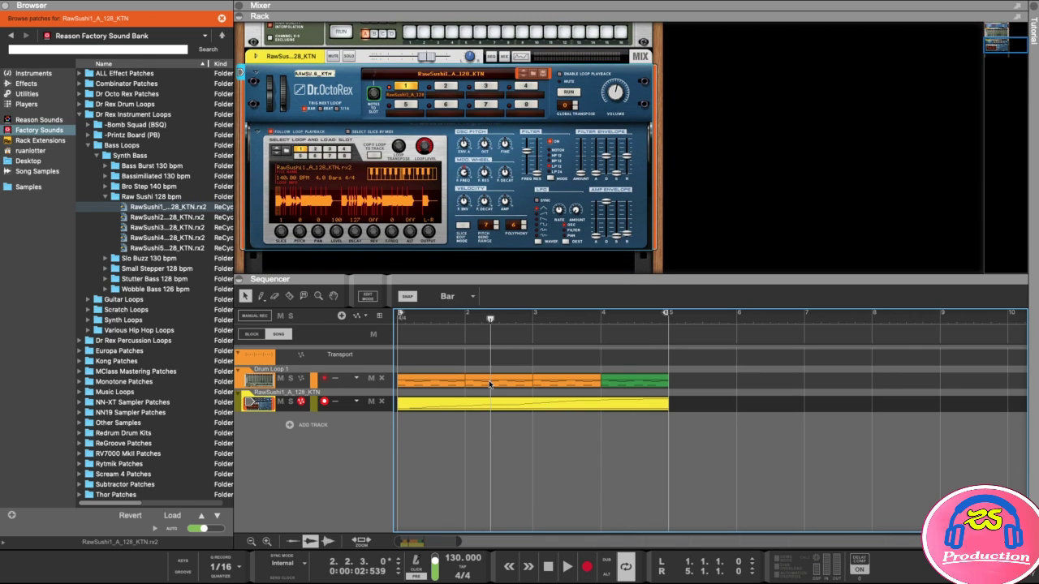
pyautogui.press('Home')
pyautogui.click(475, 410)
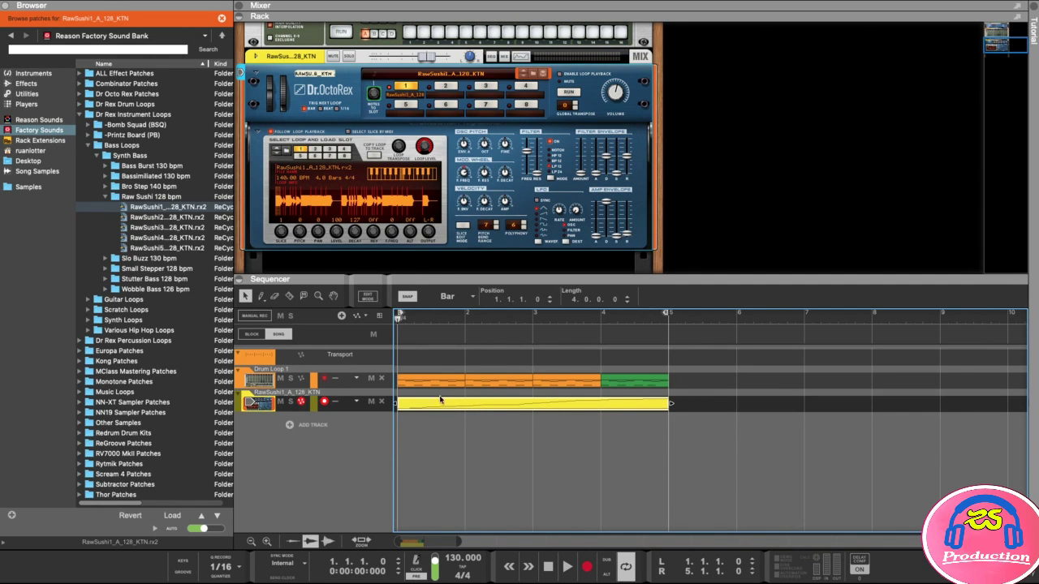
pyautogui.doubleClick(480, 407)
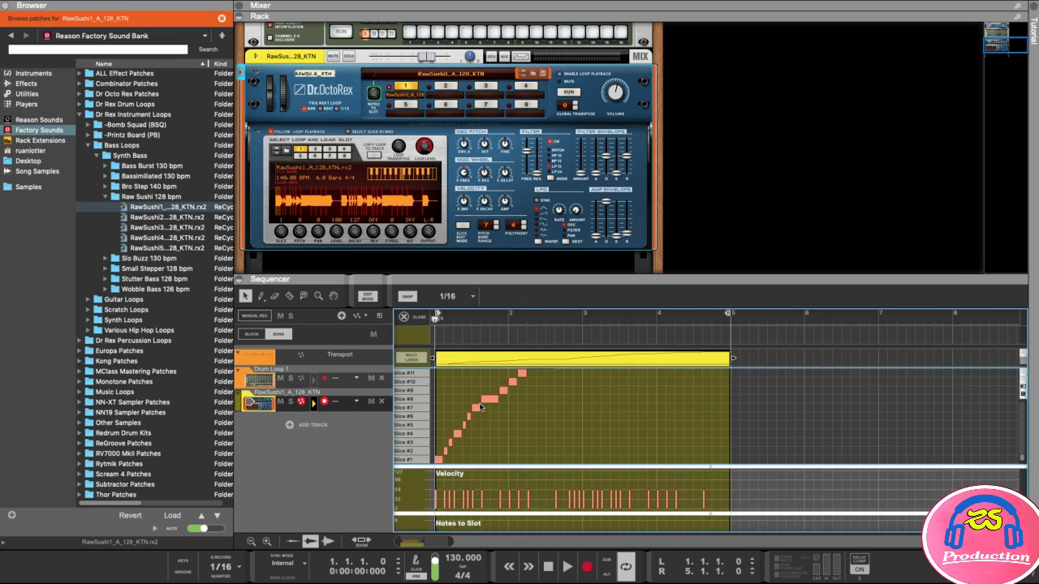
# Step: Expand the sequencer to show all of the bass clip's slice lanes
pyautogui.moveTo(516, 277); pyautogui.dragTo(516, 79)
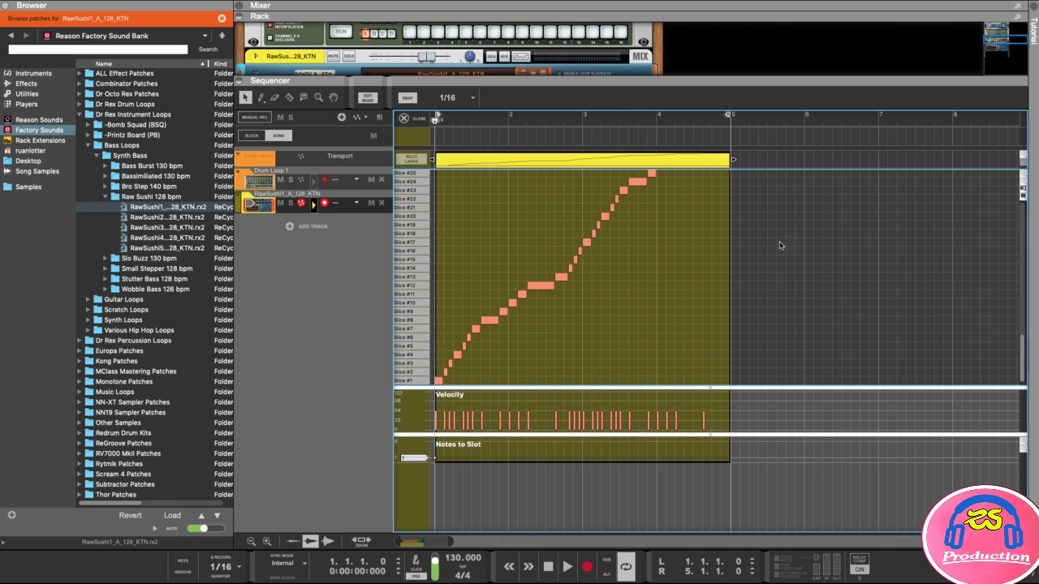
pyautogui.scroll(1, 1021, 339)
pyautogui.scroll(3, 1021, 338)
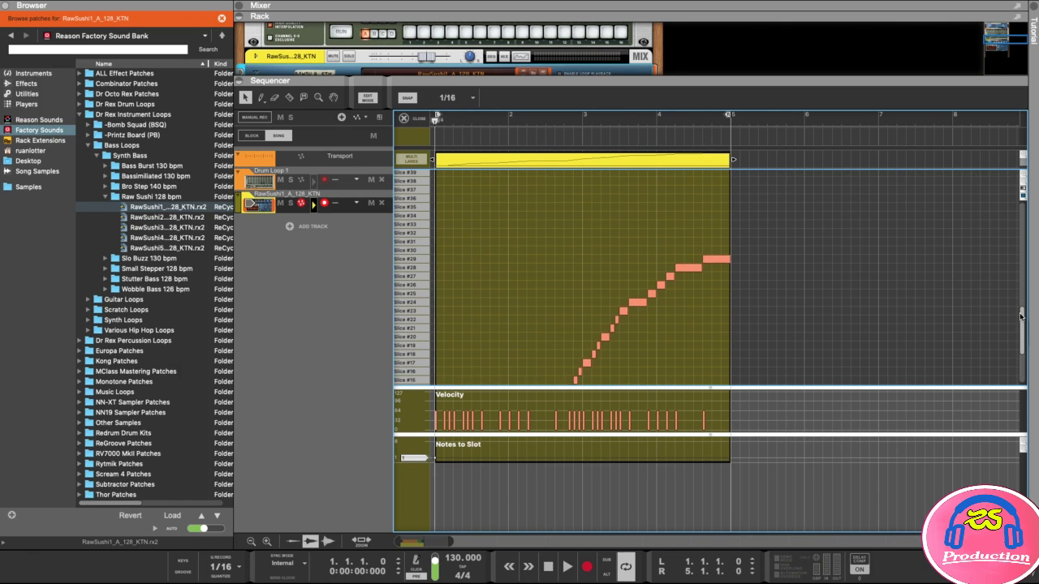
pyautogui.scroll(-4, 1021, 338)
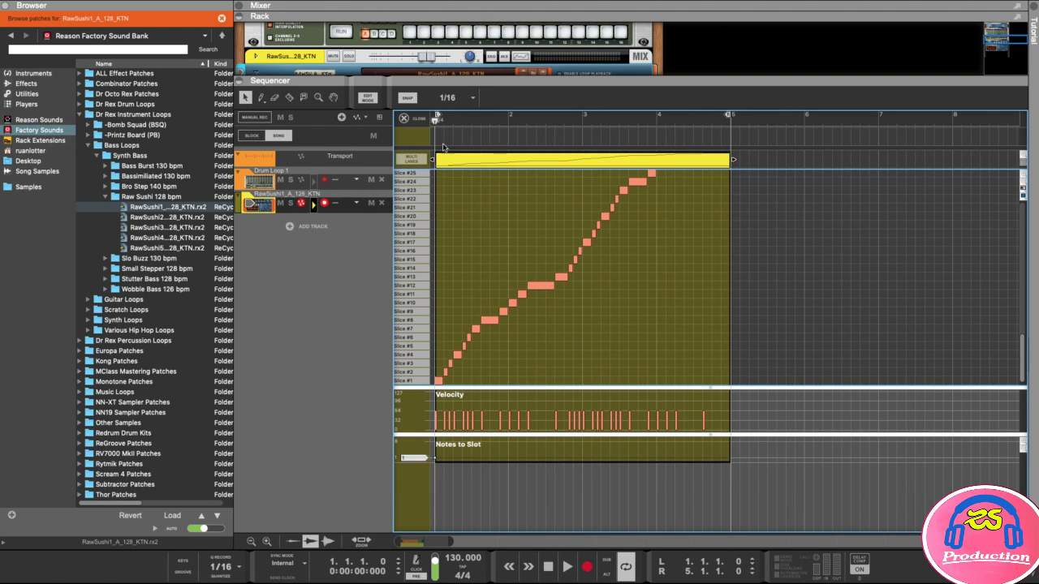
# Step: Play and stop the slices, then restore the rack view and close Edit Mode
pyautogui.press('space')
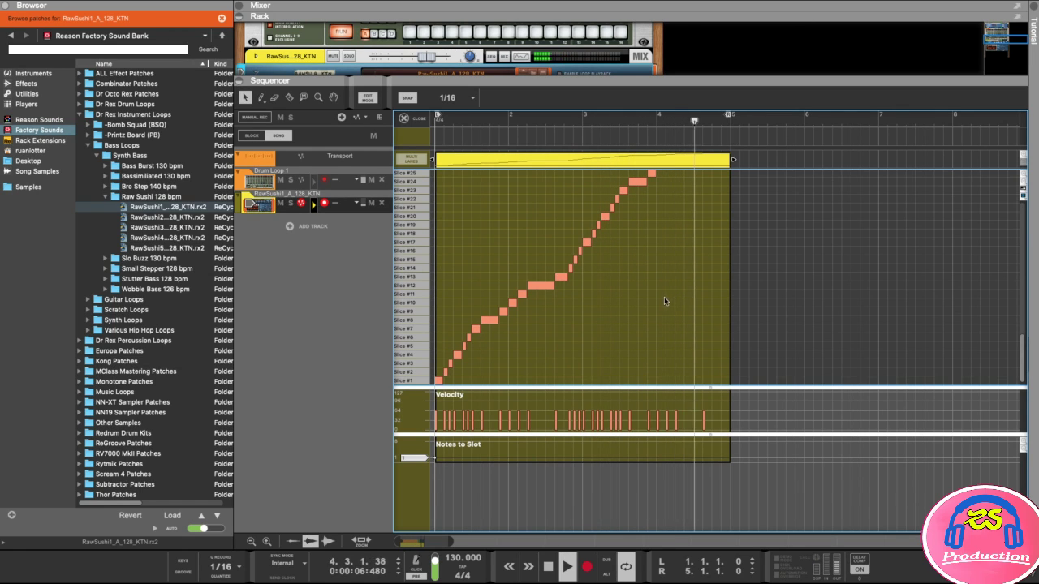
pyautogui.press('space')
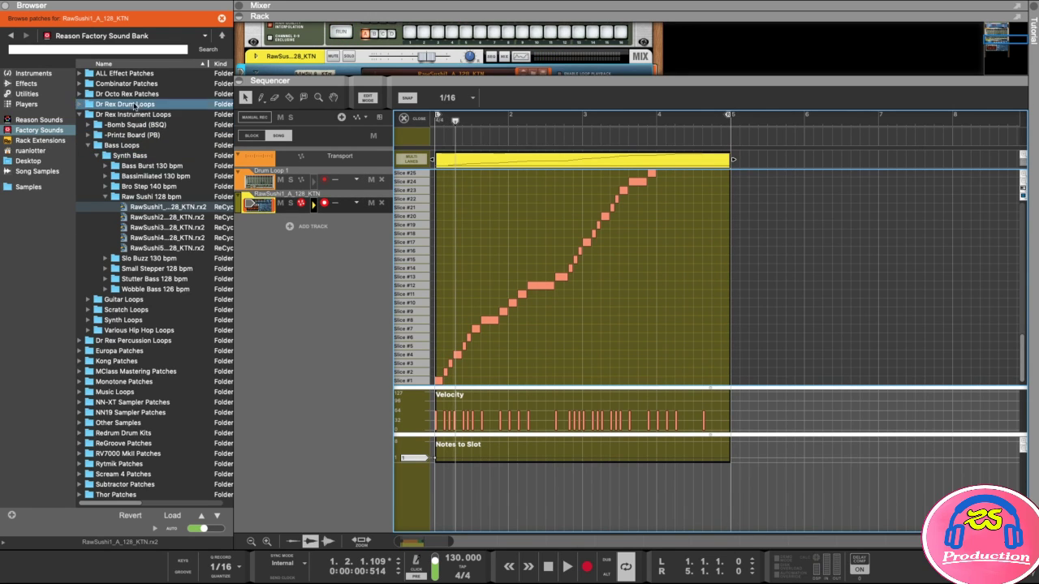
pyautogui.moveTo(443, 82); pyautogui.dragTo(443, 336)
pyautogui.click(369, 359)
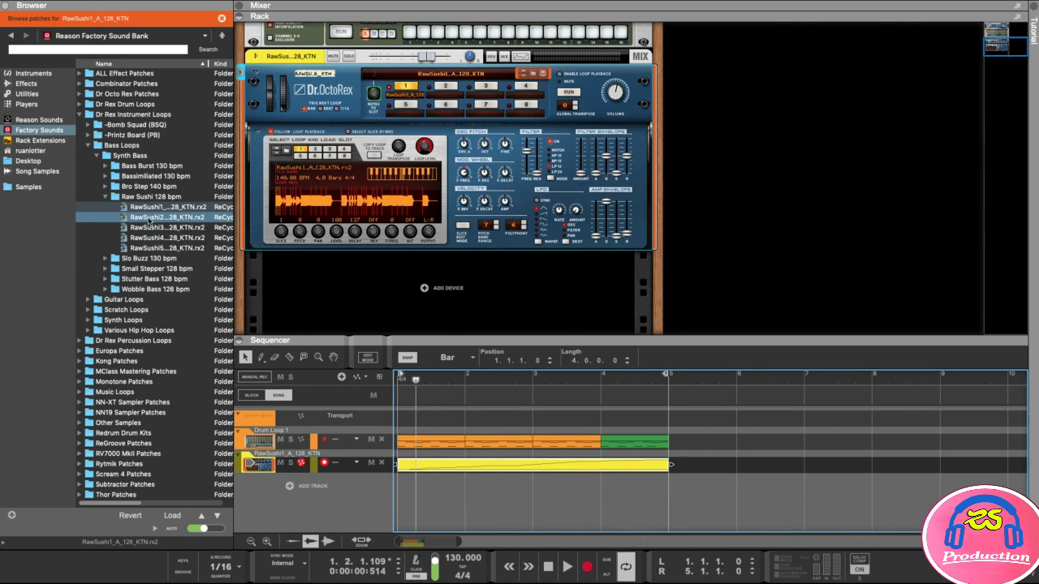
# Step: Load RawSushi2_A_128_KTN.rx2 into Dr. OctoRex, play it with the drums, then rewind to bar 1
pyautogui.moveTo(150, 219); pyautogui.dragTo(439, 148)
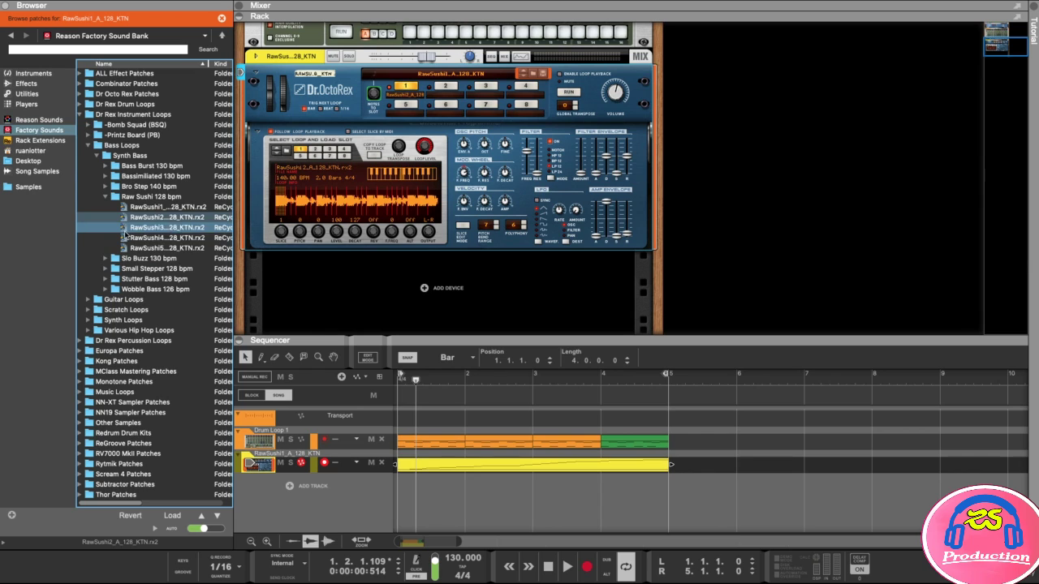
pyautogui.press('space')
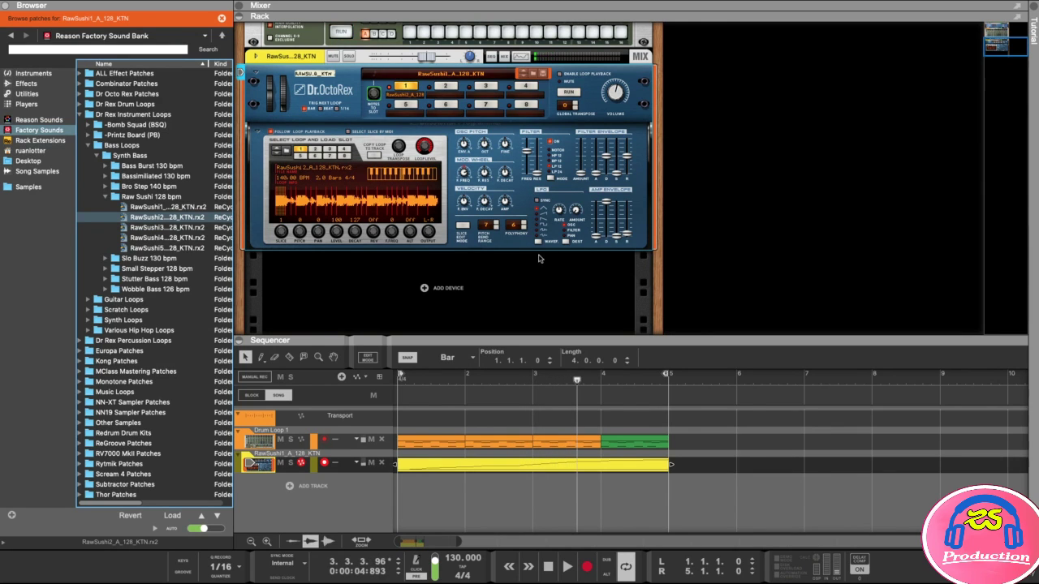
pyautogui.click(397, 387)
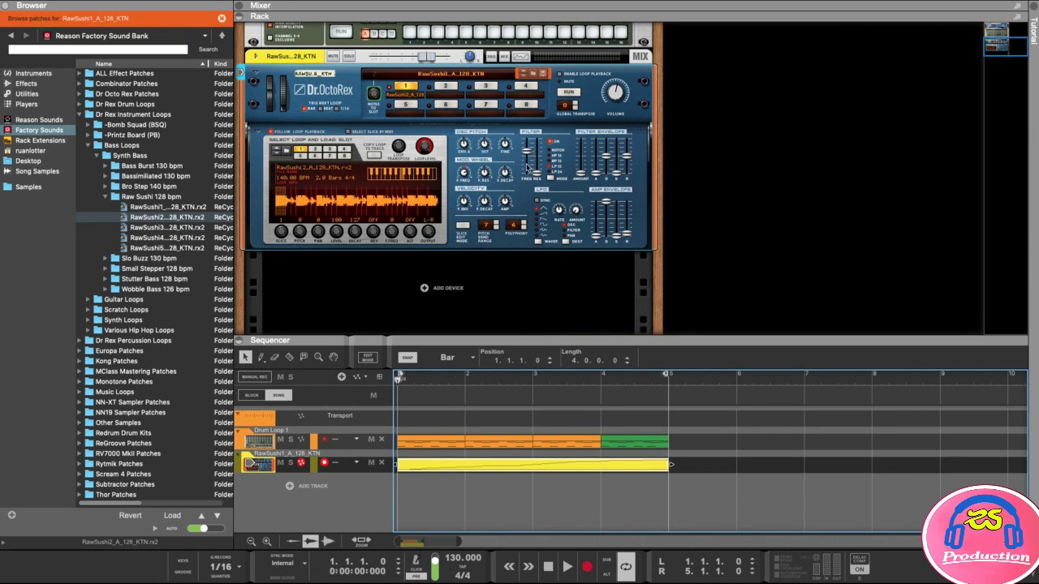
# Step: Load WobbleBass1_C_126.rx2 from the Wobble Bass 126 bpm folder into Dr. OctoRex and play it
pyautogui.click(105, 280)
pyautogui.click(104, 330)
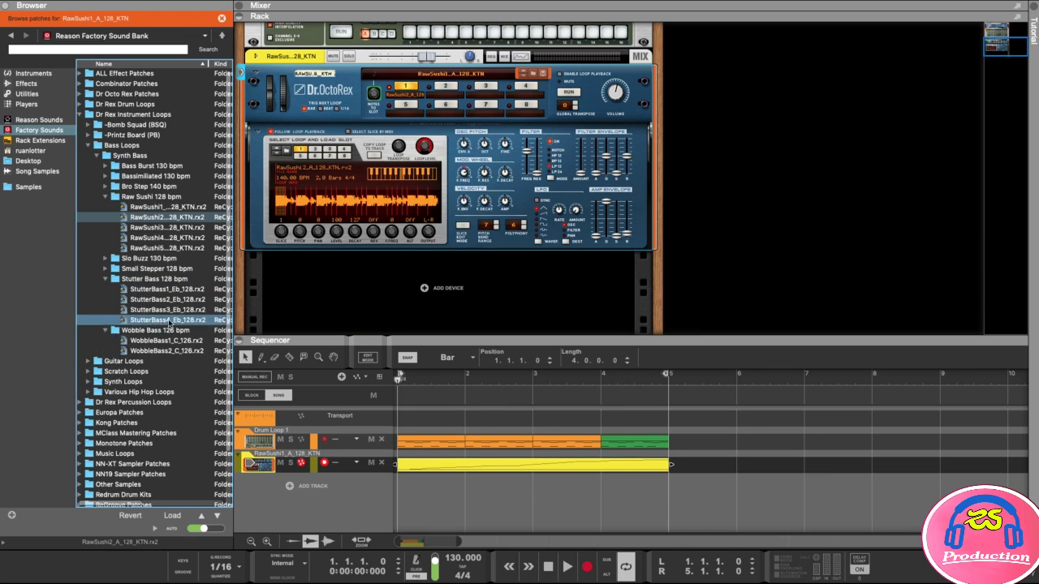
pyautogui.moveTo(144, 345); pyautogui.dragTo(484, 167)
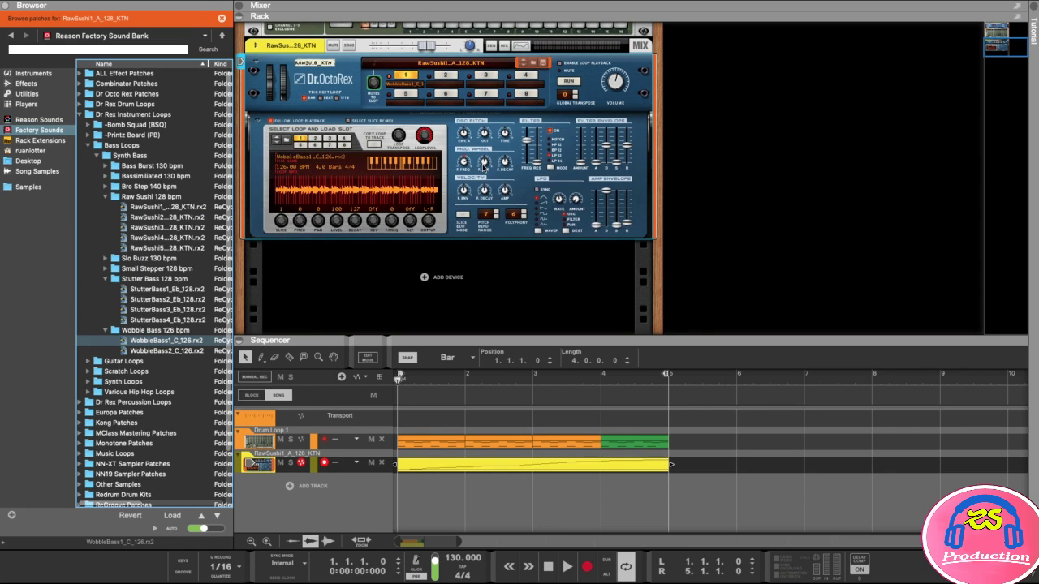
pyautogui.click(394, 385)
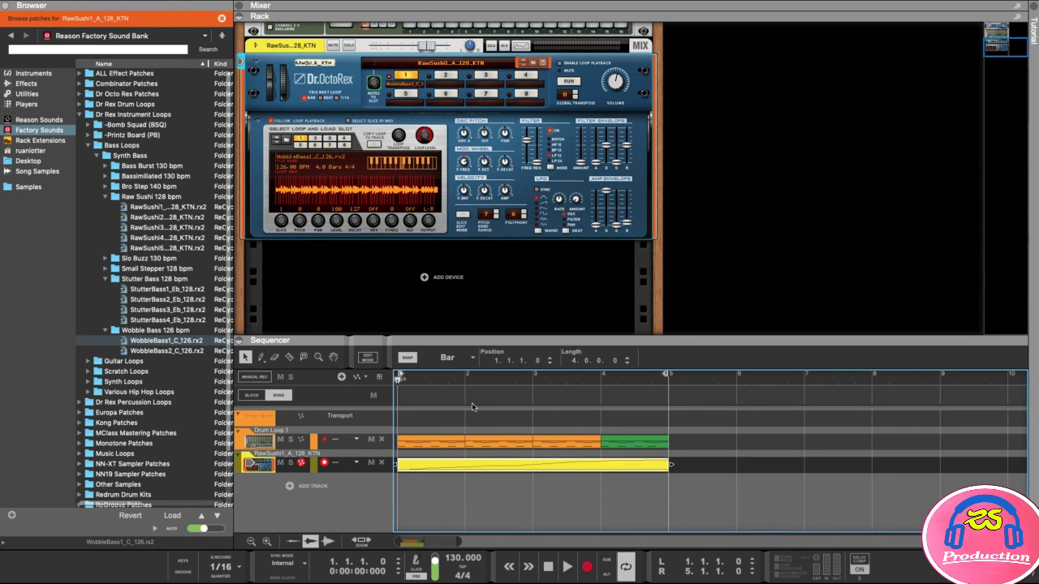
pyautogui.press('space')
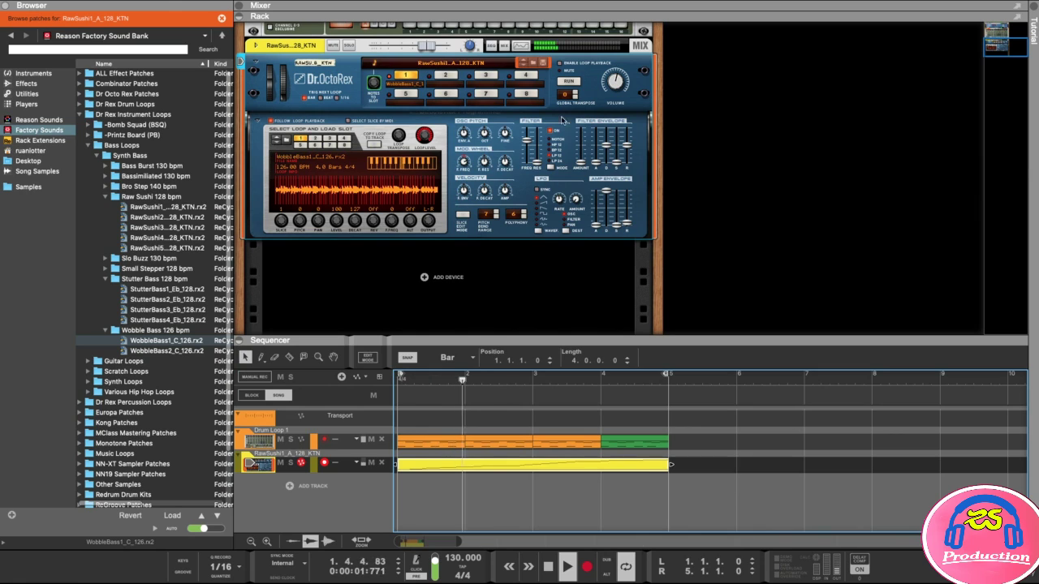
# Step: Lower the Dr. OctoRex filter frequency from 95 to 91, stop, and return to bar 1
pyautogui.click(528, 138)
pyautogui.moveTo(526, 138); pyautogui.dragTo(528, 138)
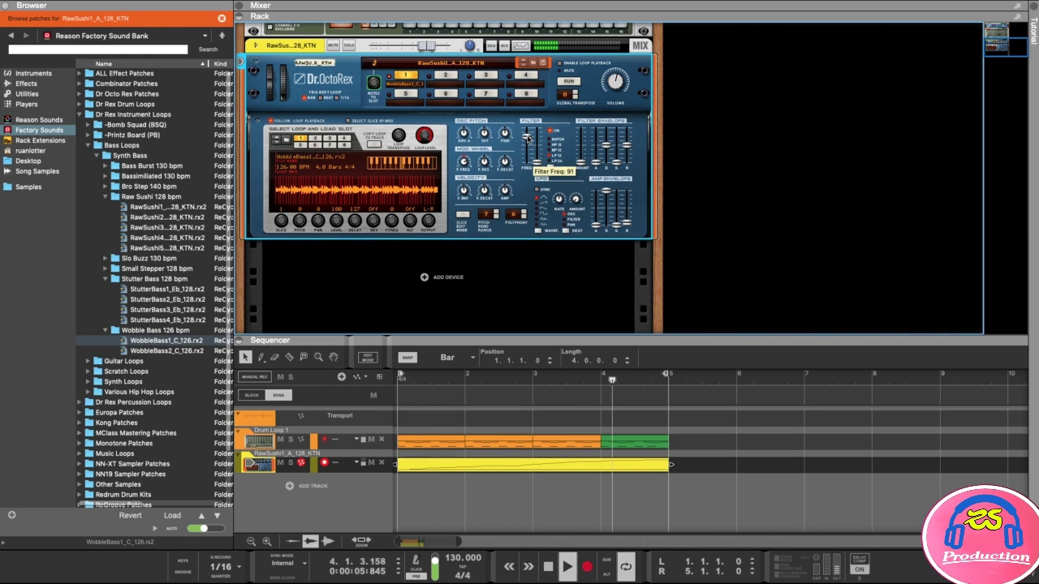
pyautogui.press('space')
pyautogui.click(565, 381)
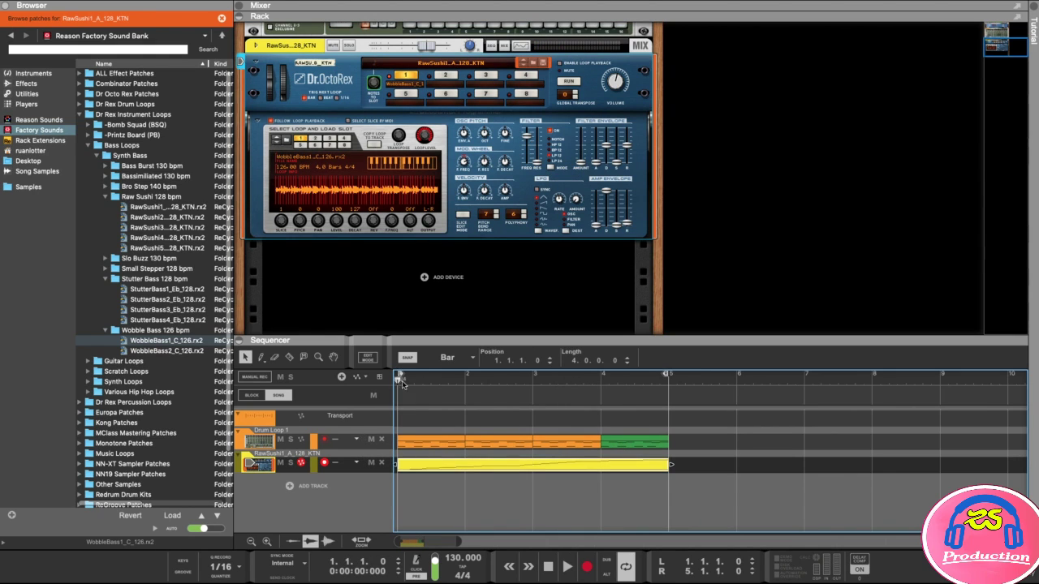
# Step: Reload RawSushi1_A_128_KTN.rx2 into Dr. OctoRex and start playback
pyautogui.doubleClick(149, 209)
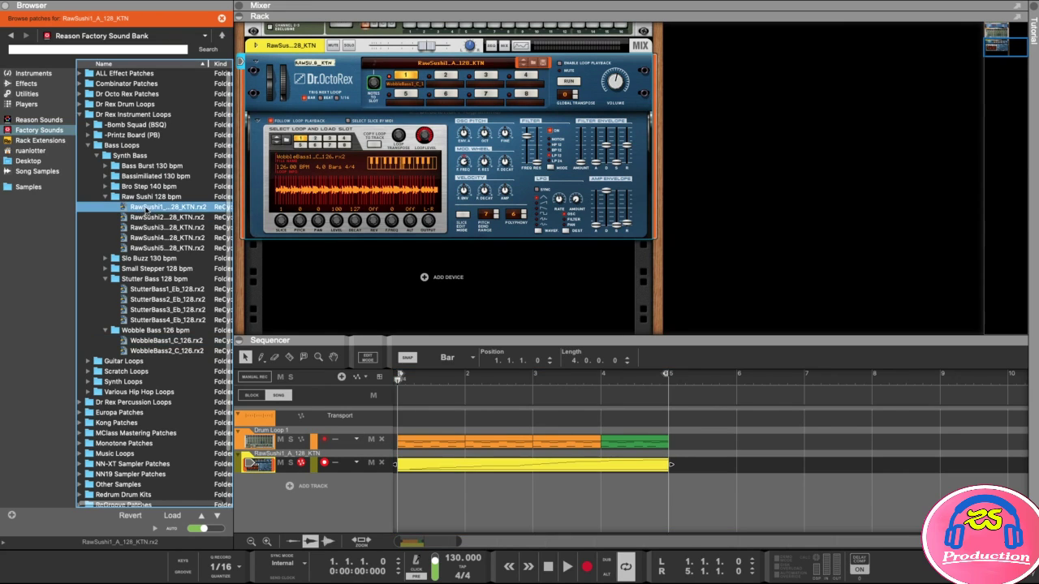
pyautogui.click(419, 384)
pyautogui.press('space')
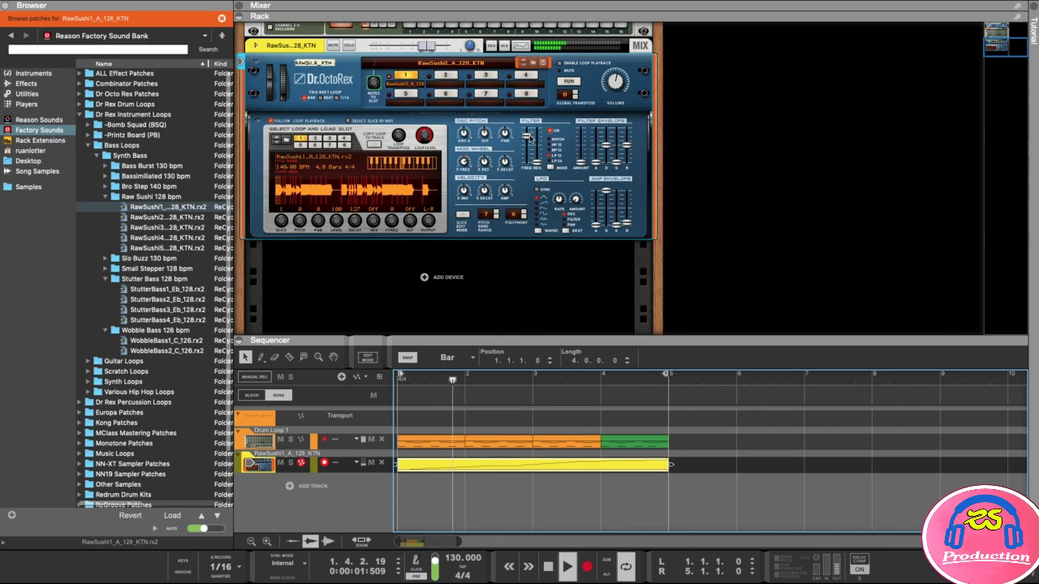
# Step: Lower the filter frequency from 83 to 75, stop at bar 1, and briefly open the File menu
pyautogui.click(531, 138)
pyautogui.moveTo(529, 142); pyautogui.dragTo(528, 147)
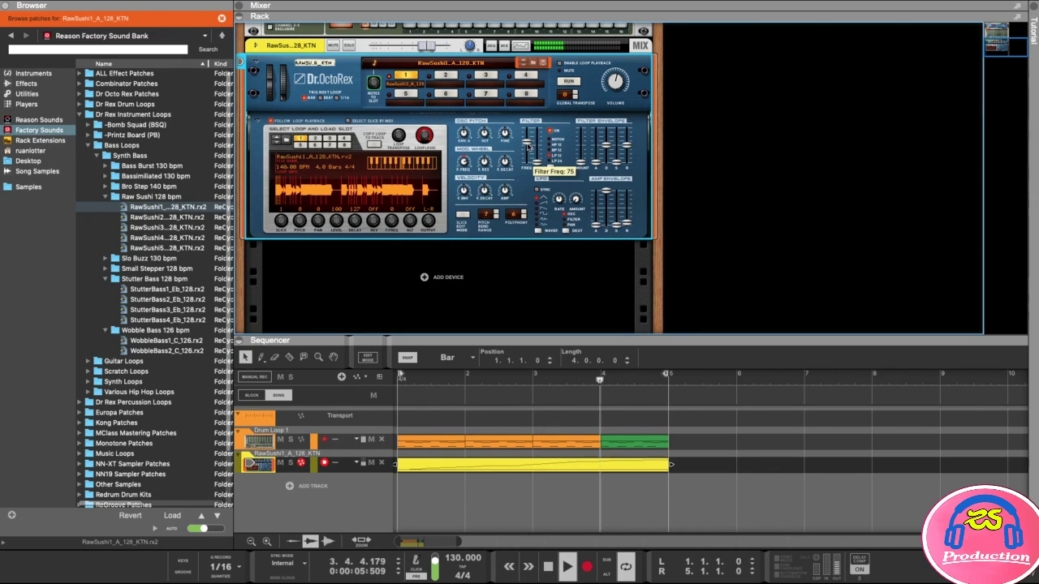
pyautogui.click(629, 376)
pyautogui.press('space')
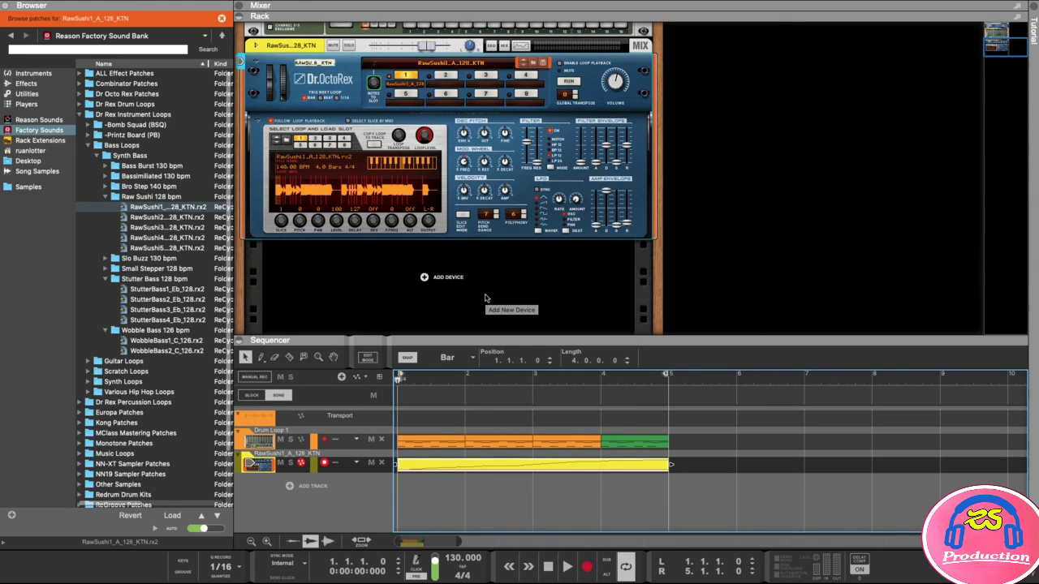
pyautogui.click(92, 7)
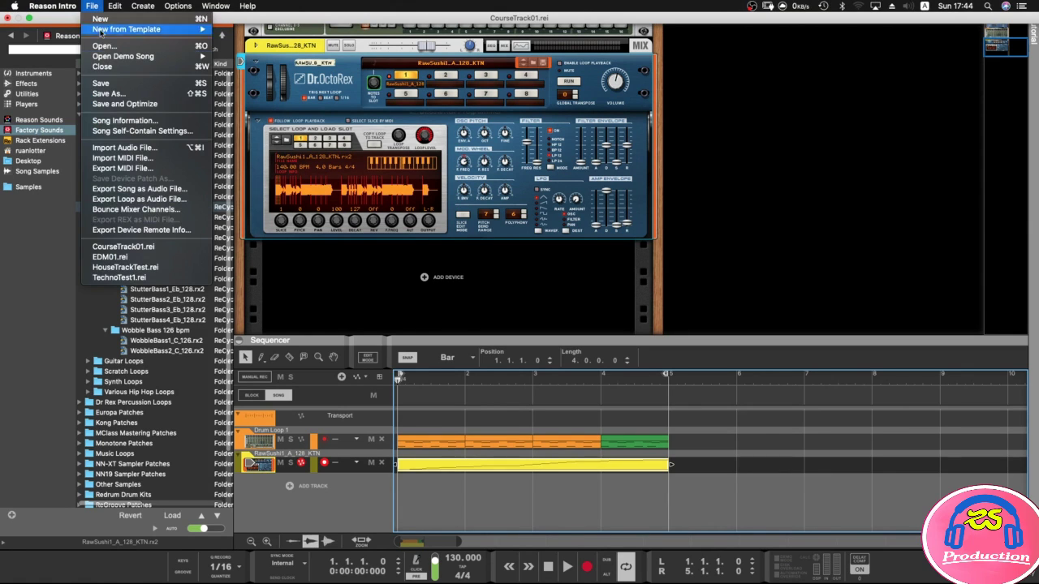
pyautogui.press('Escape')
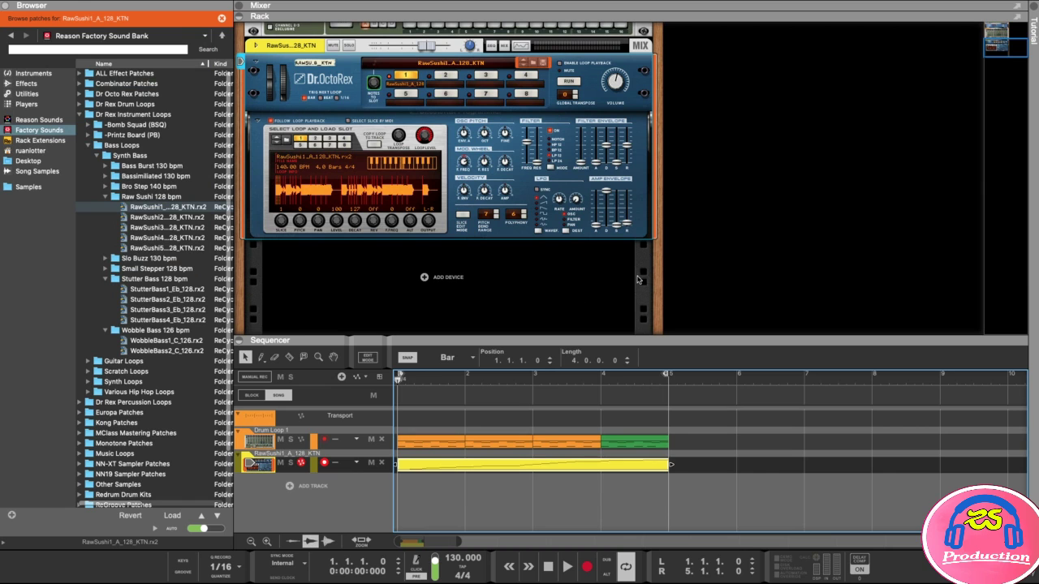